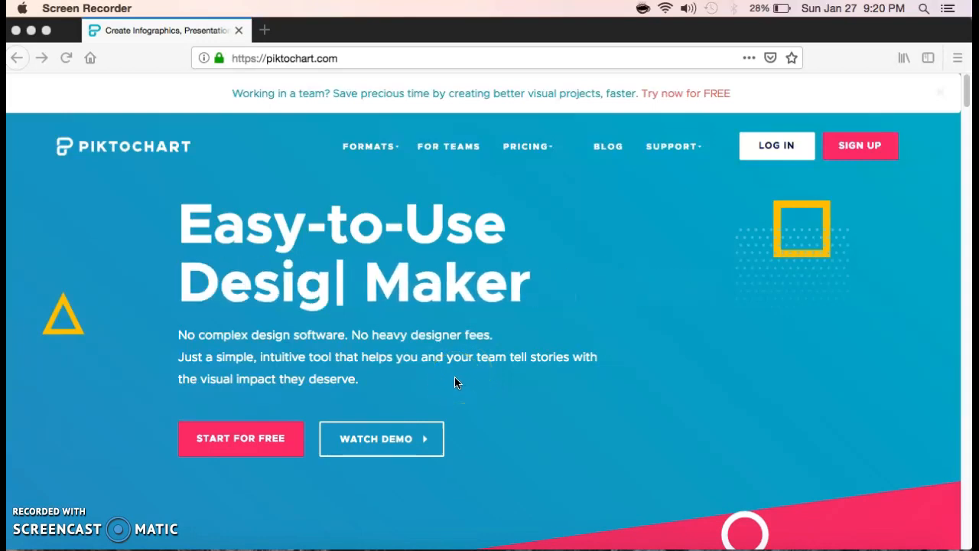
- Log in to Piktochart and load the dashboard showing the 'American Literature' presentation
click(557, 422)
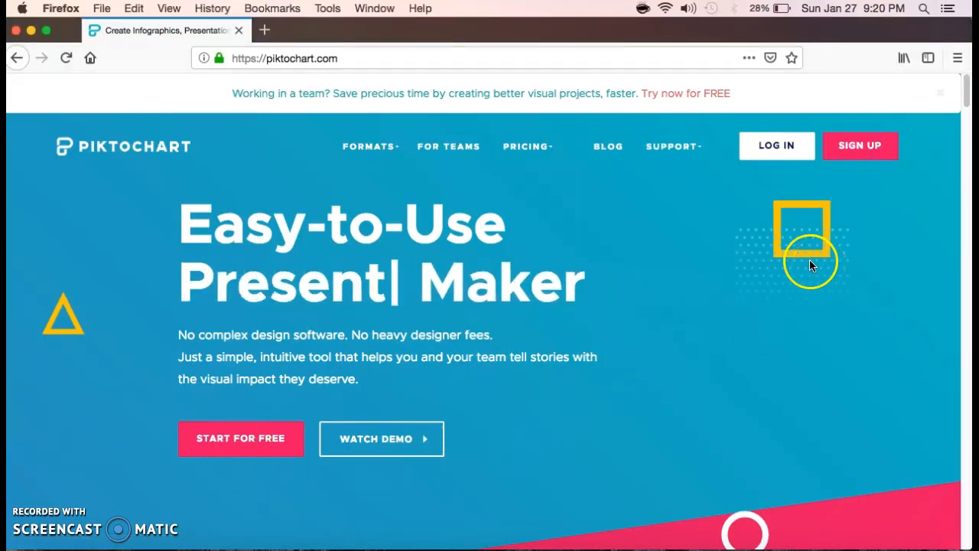
click(763, 152)
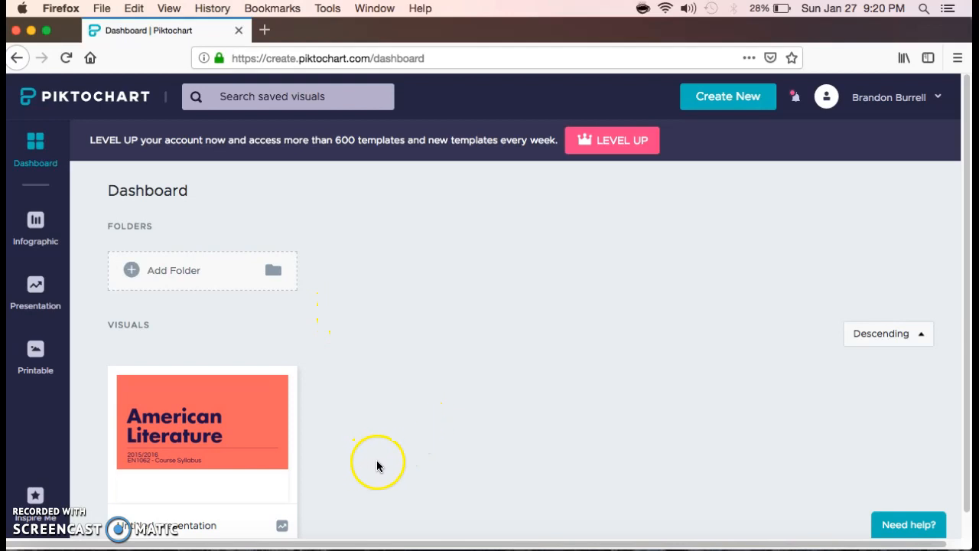
mouse_move(266, 452)
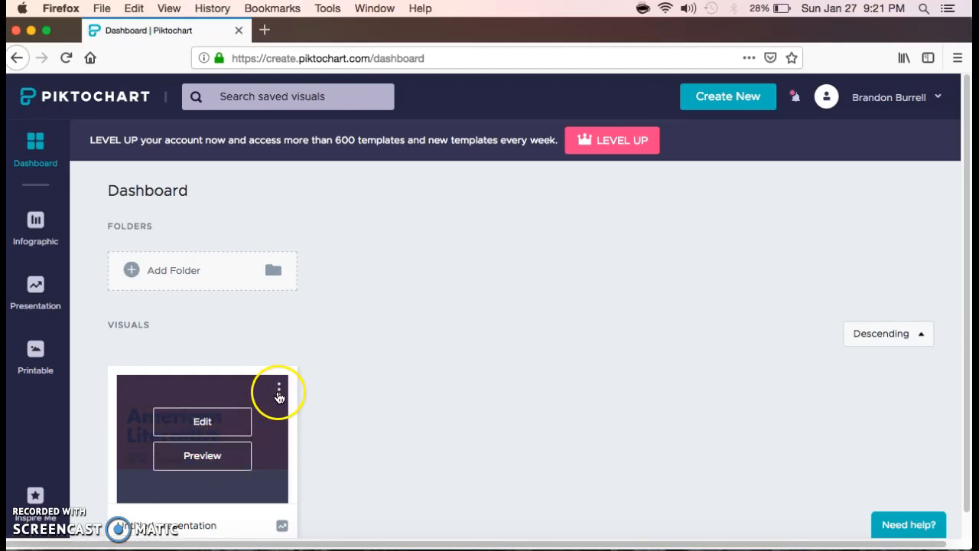
click(280, 392)
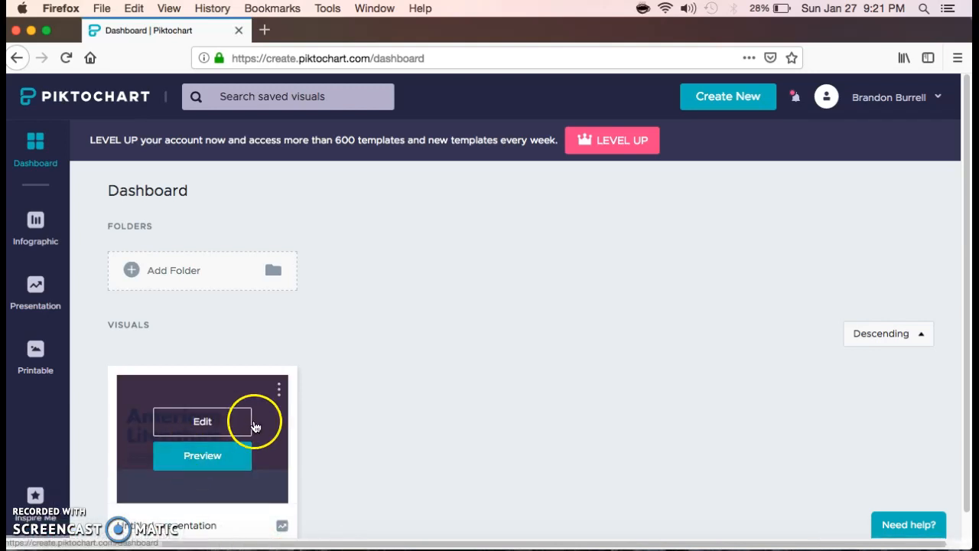
click(279, 393)
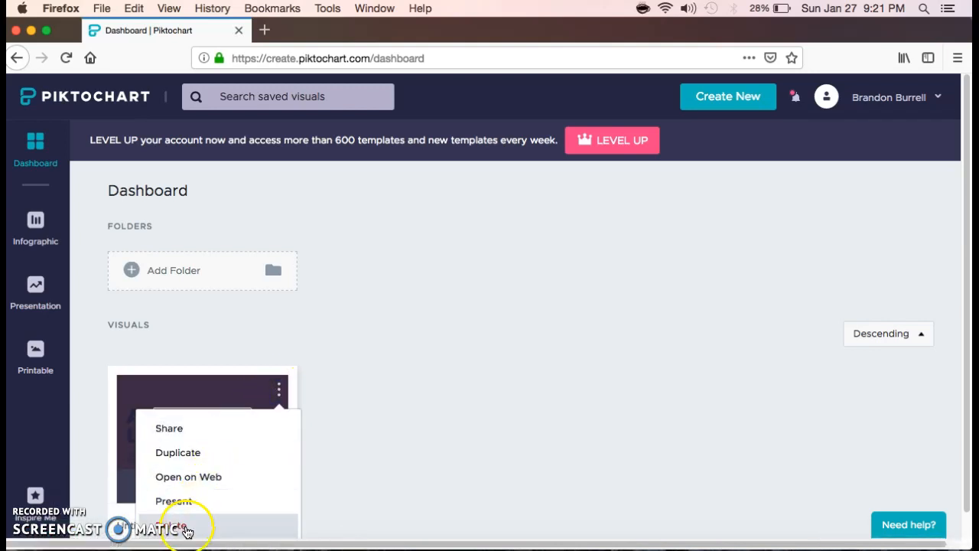
click(416, 330)
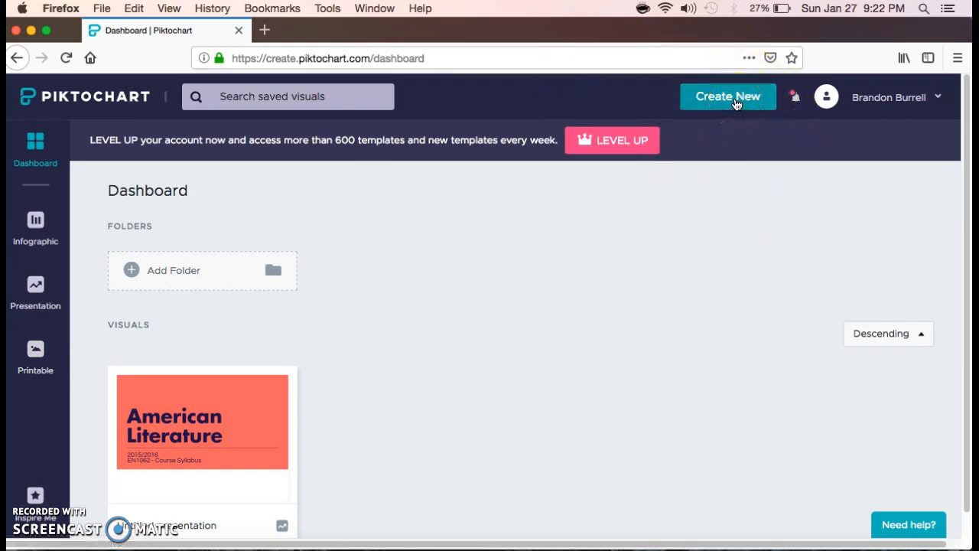
- Start a new Presentation visual and scroll into the Free Templates grid
click(734, 100)
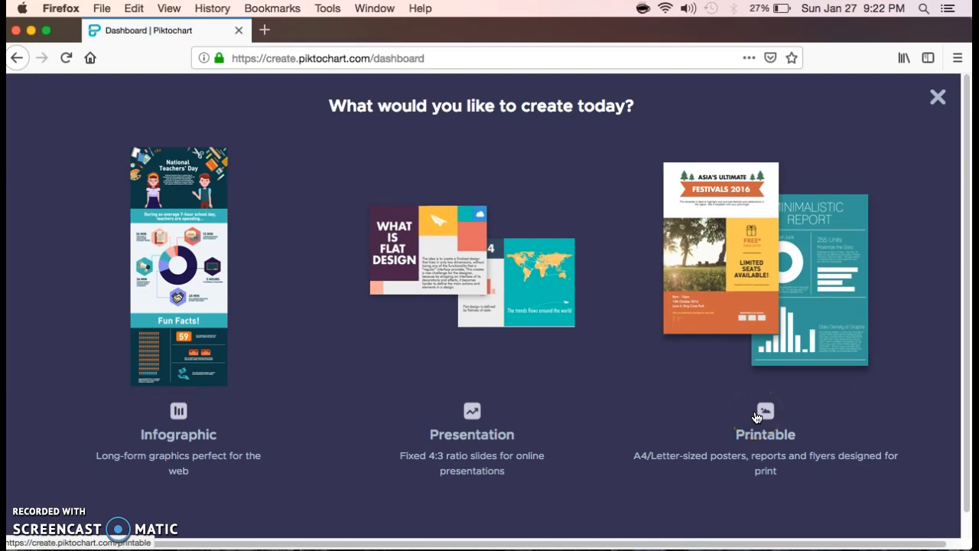
click(471, 417)
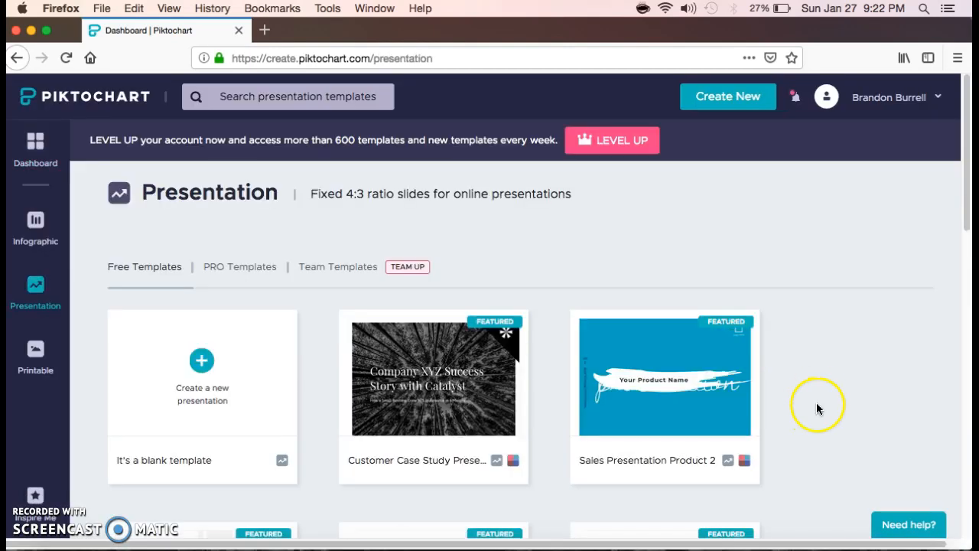
scroll(805, 397, down, 1)
scroll(804, 397, down, 1)
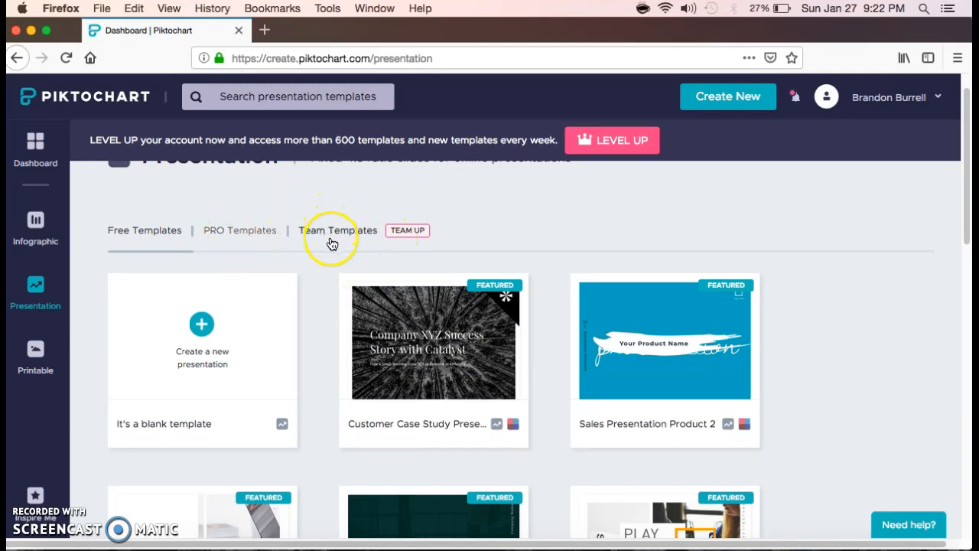
- Browse further down the free presentation templates to Year End Review
mouse_move(355, 295)
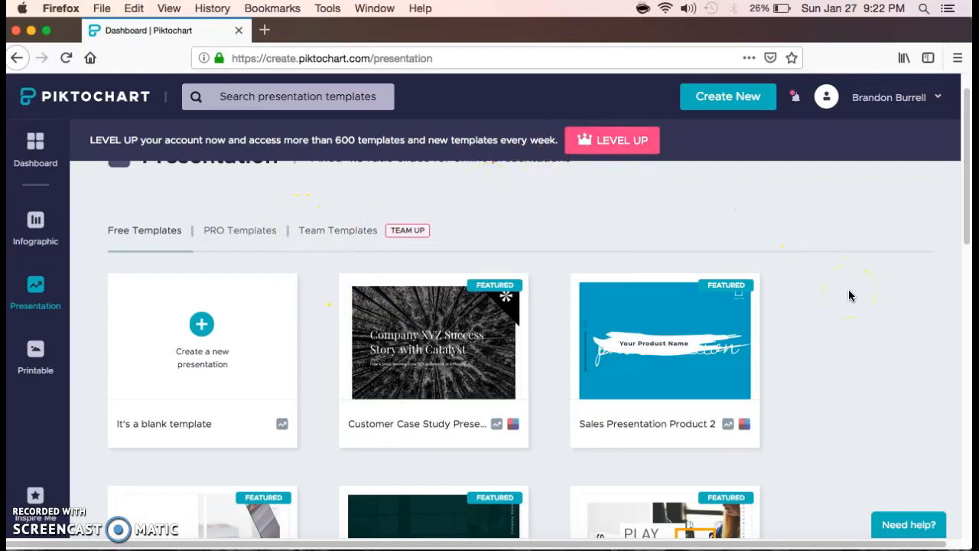
scroll(856, 307, down, 3)
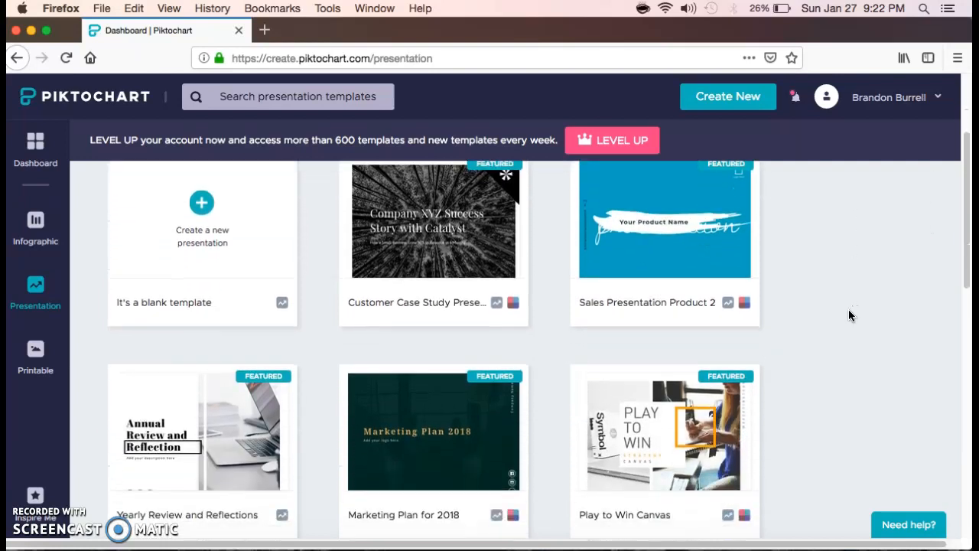
scroll(848, 309, down, 4)
scroll(854, 313, down, 2)
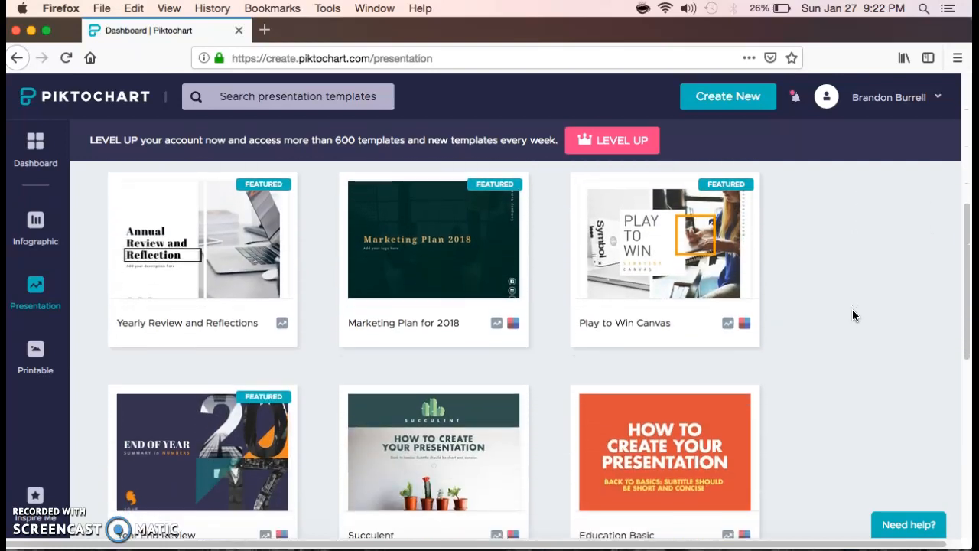
scroll(853, 315, down, 2)
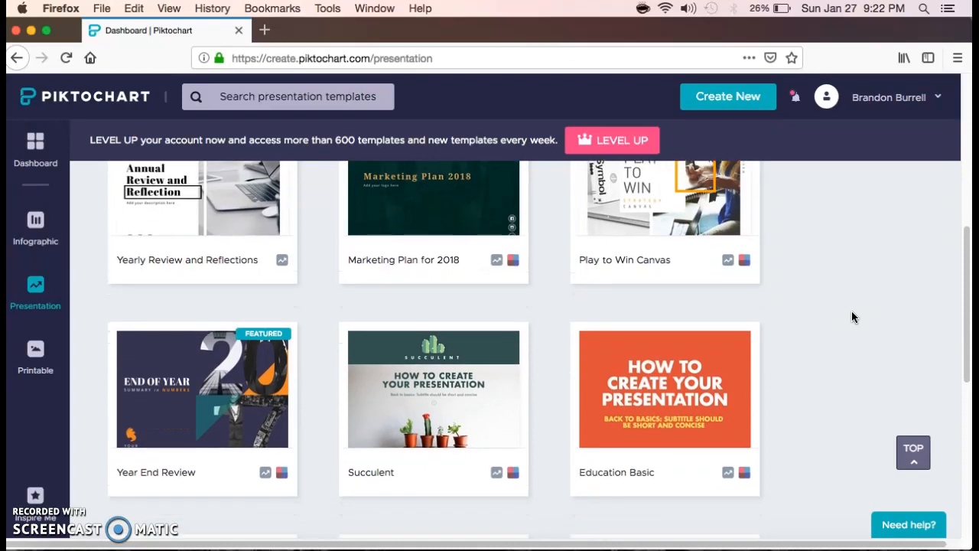
mouse_move(247, 313)
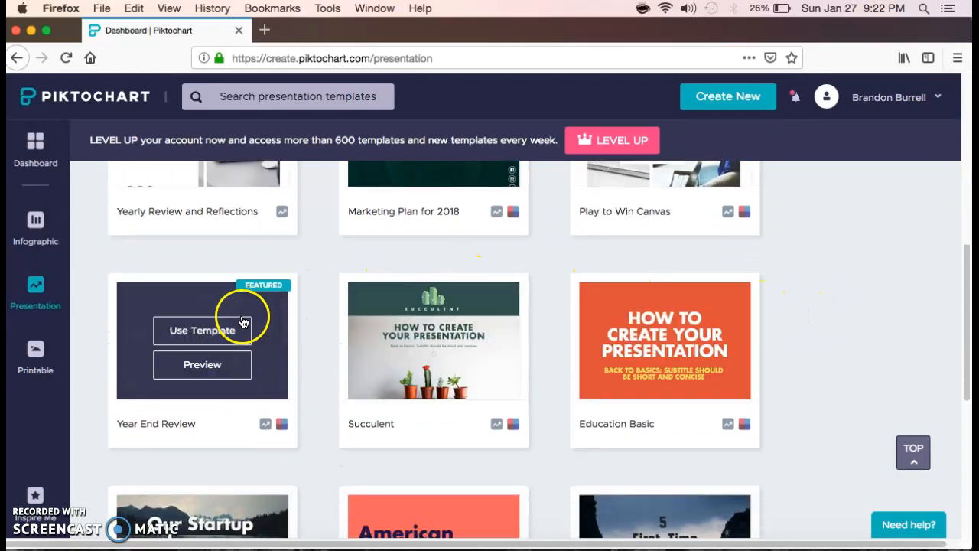
click(220, 372)
scroll(505, 339, down, 3)
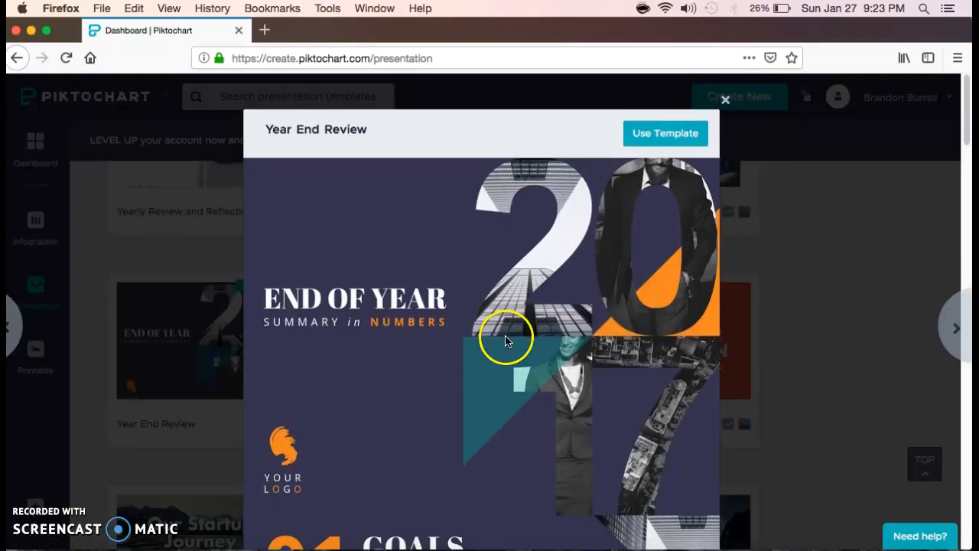
scroll(505, 339, down, 10)
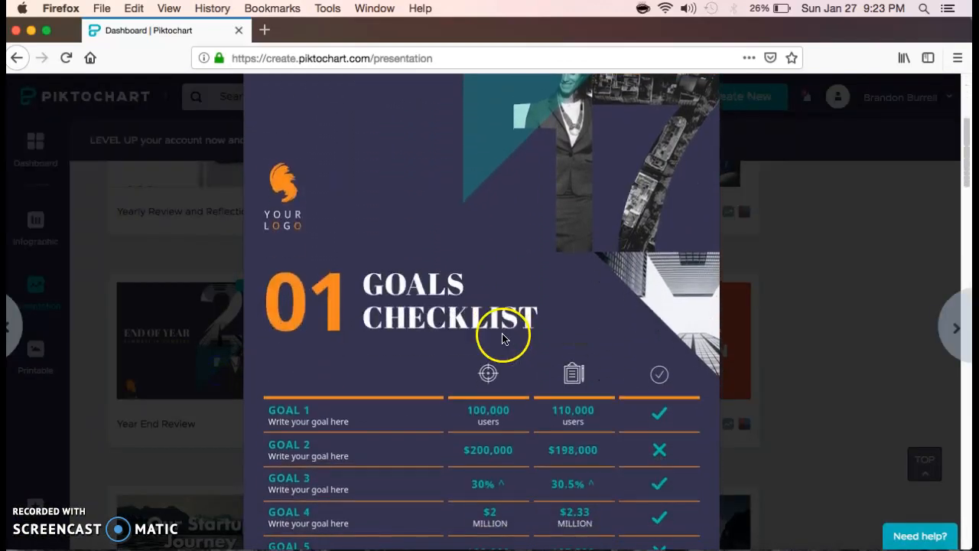
scroll(501, 338, down, 3)
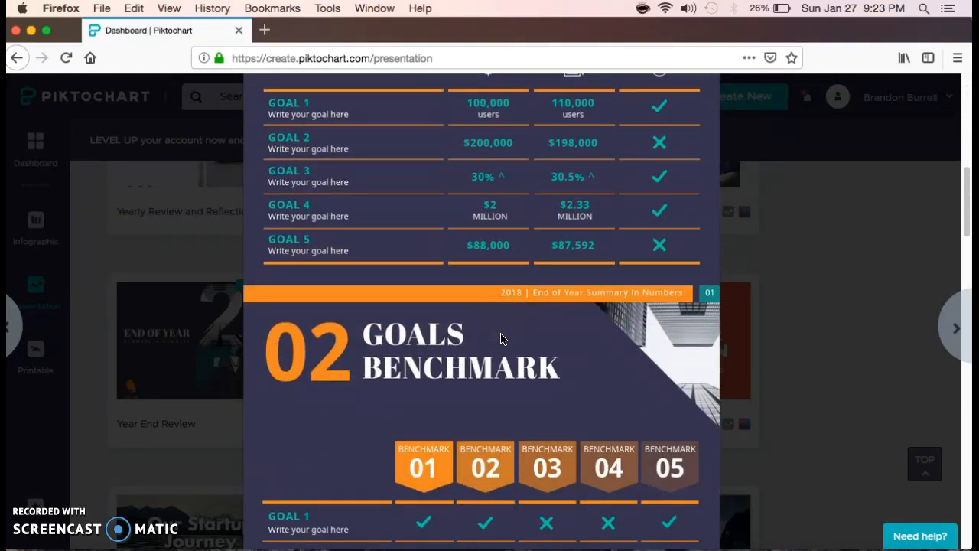
scroll(502, 339, down, 6)
scroll(502, 339, down, 8)
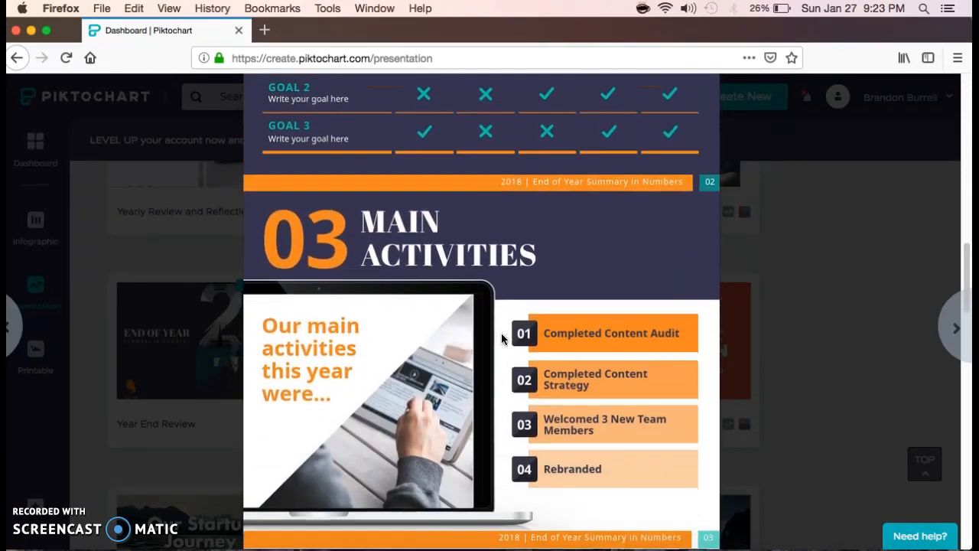
scroll(502, 339, down, 2)
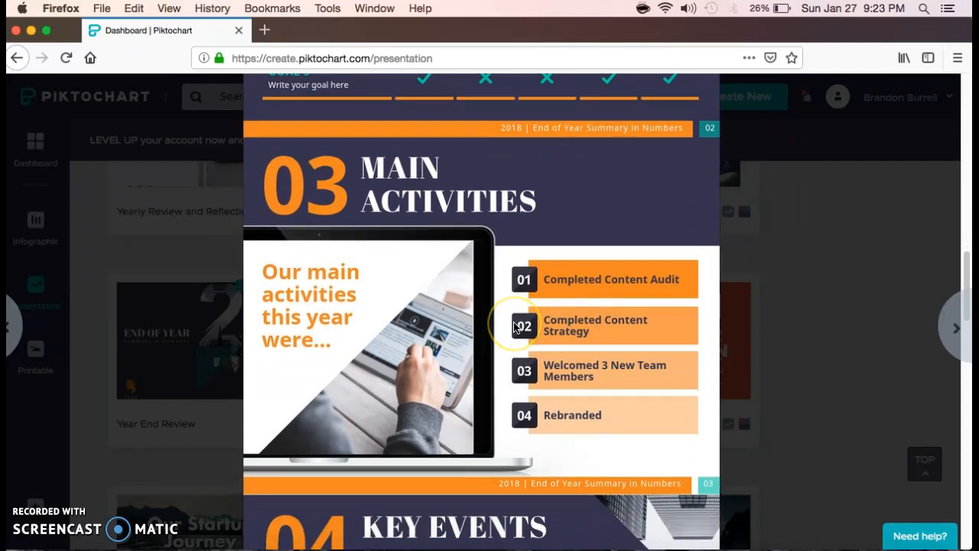
scroll(505, 331, down, 2)
scroll(514, 327, down, 2)
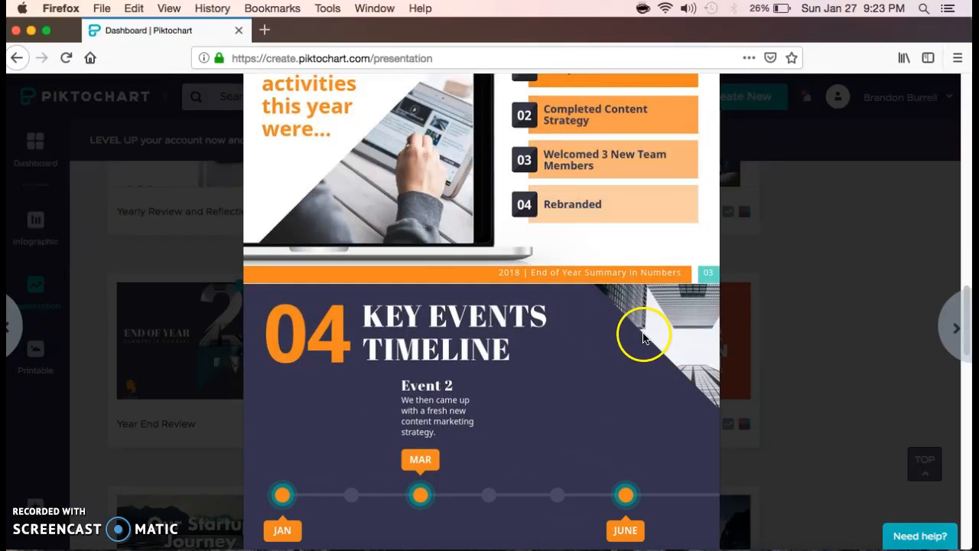
click(815, 274)
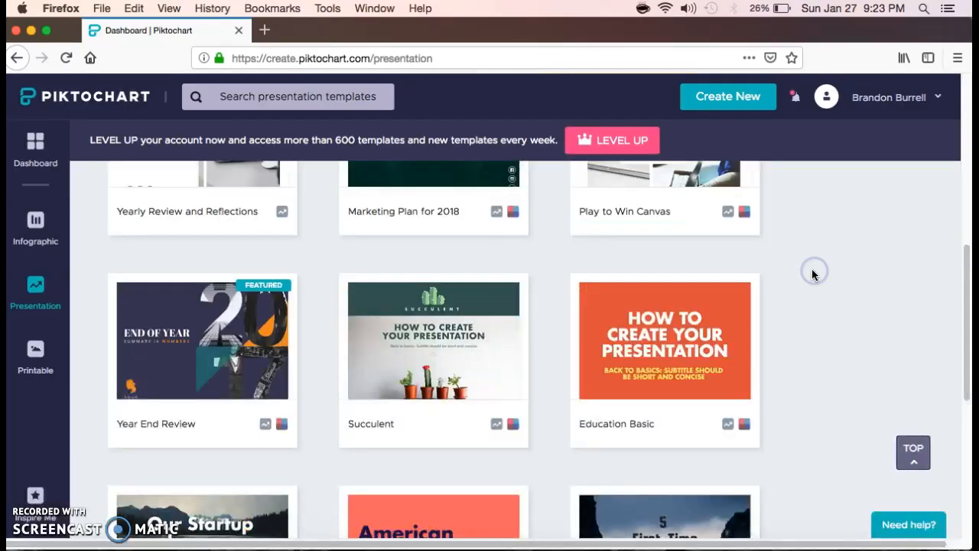
- Scroll to the Course Syllabus Presentation template and use it for the new presentation
scroll(813, 277, down, 5)
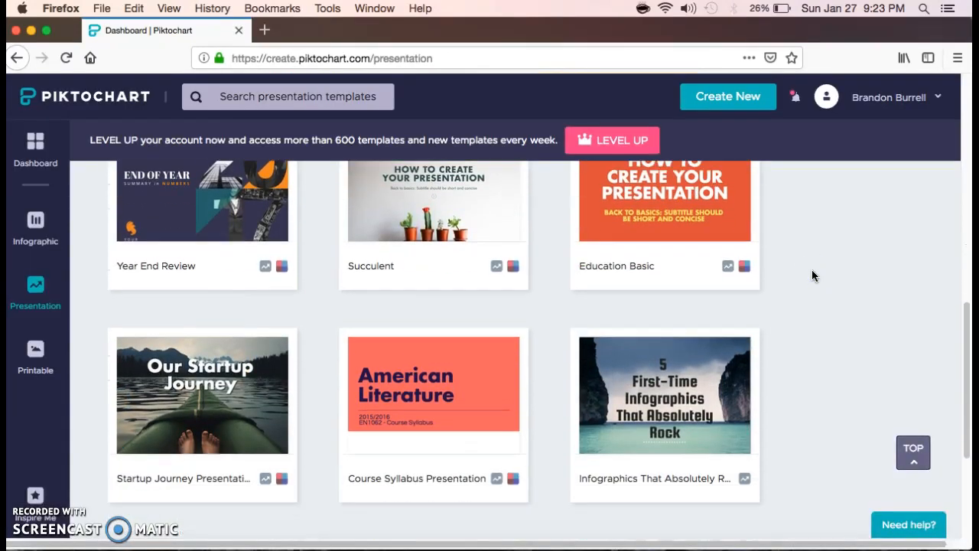
scroll(811, 271, down, 1)
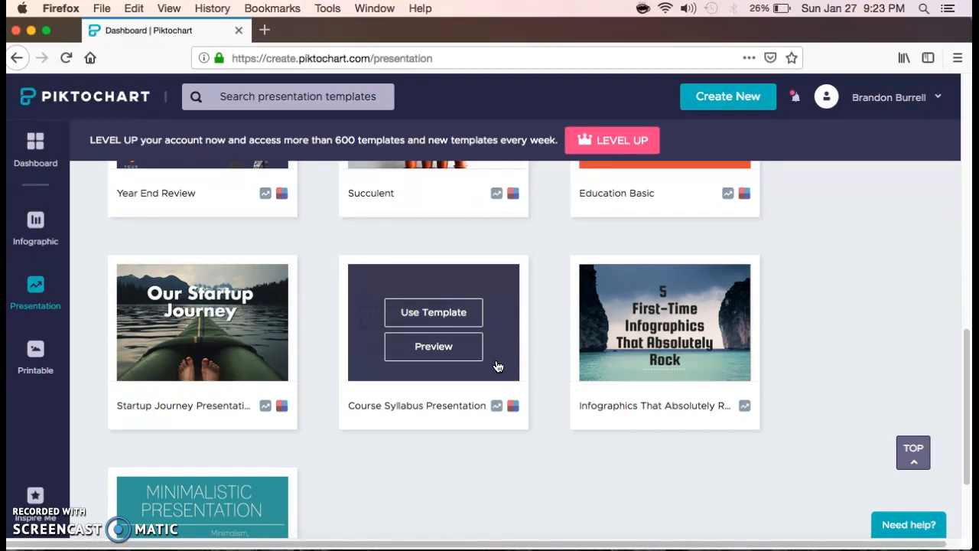
click(459, 318)
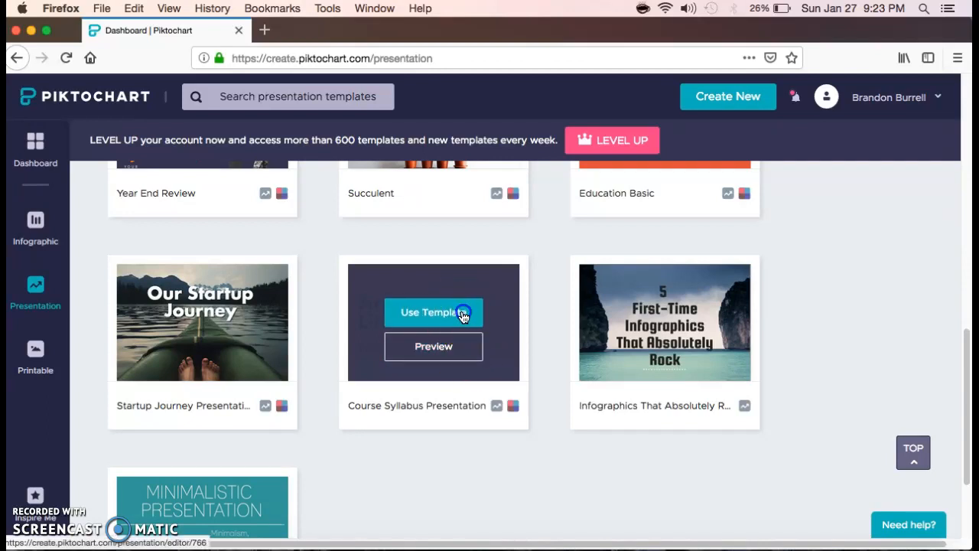
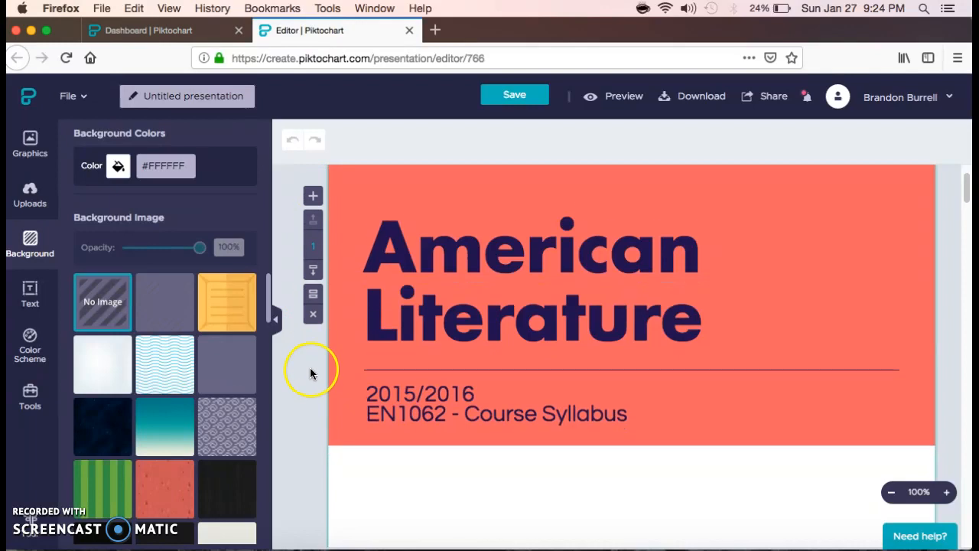
scroll(309, 371, down, 3)
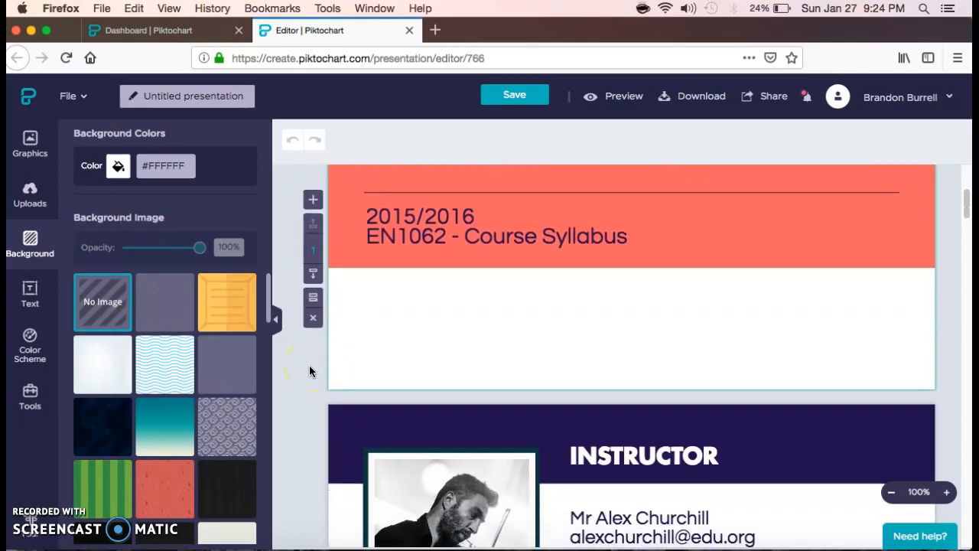
scroll(309, 371, down, 1)
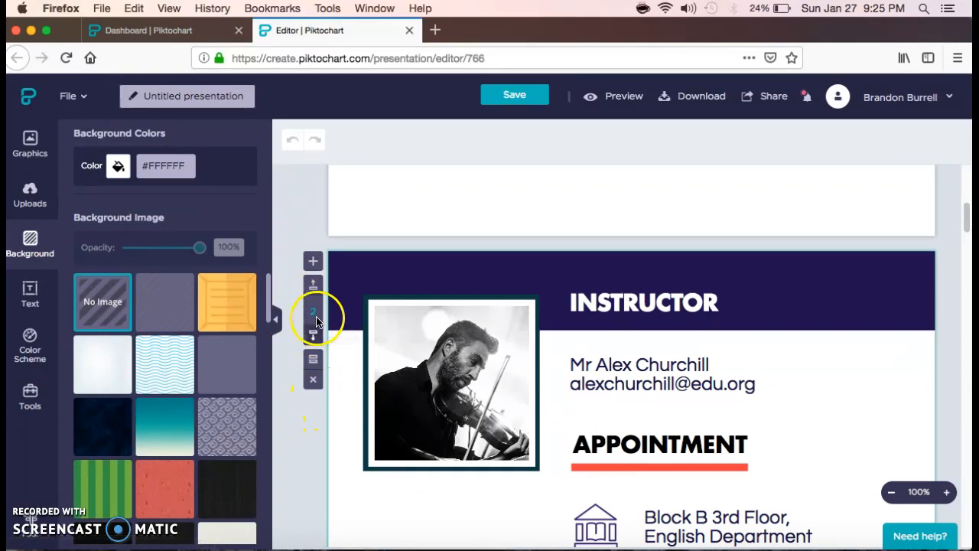
scroll(377, 369, down, 1)
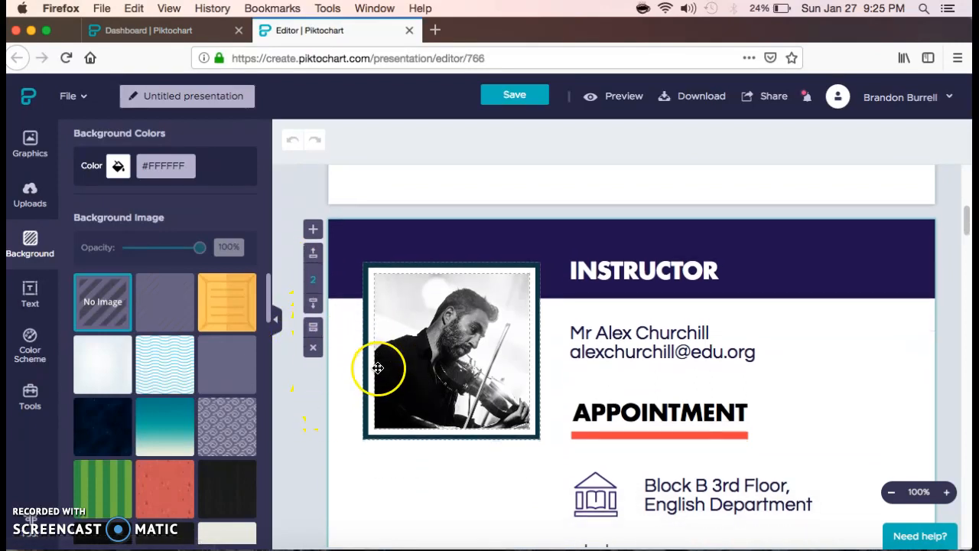
scroll(397, 367, down, 1)
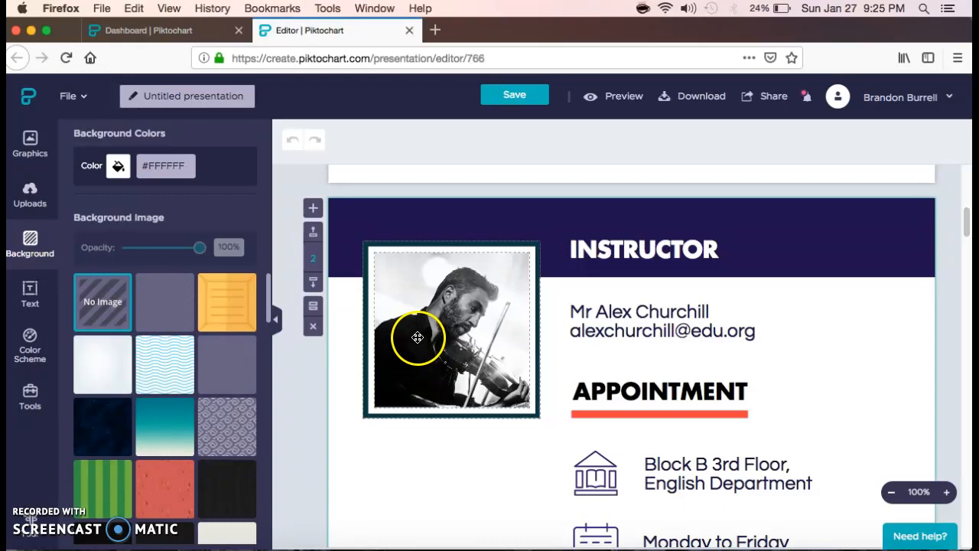
scroll(418, 337, up, 1)
scroll(419, 336, up, 5)
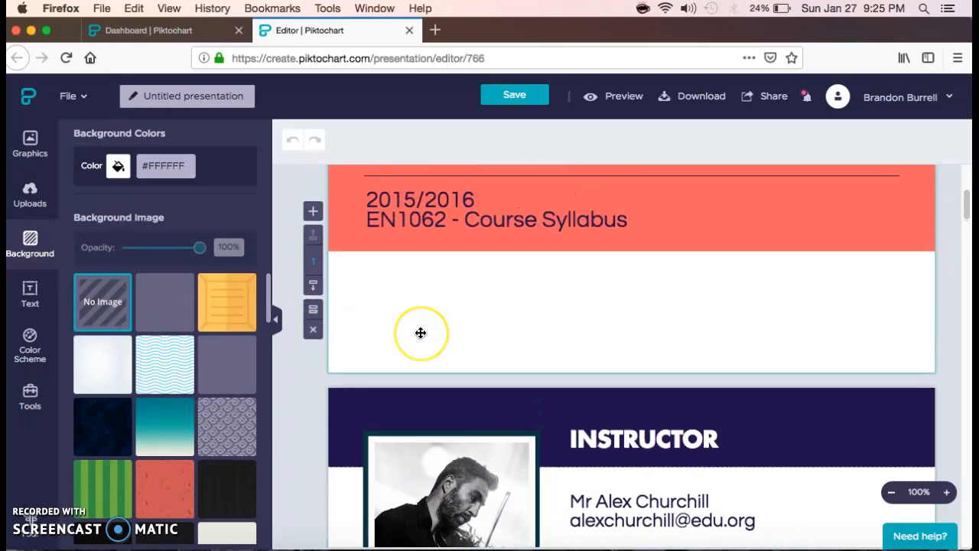
scroll(420, 333, up, 4)
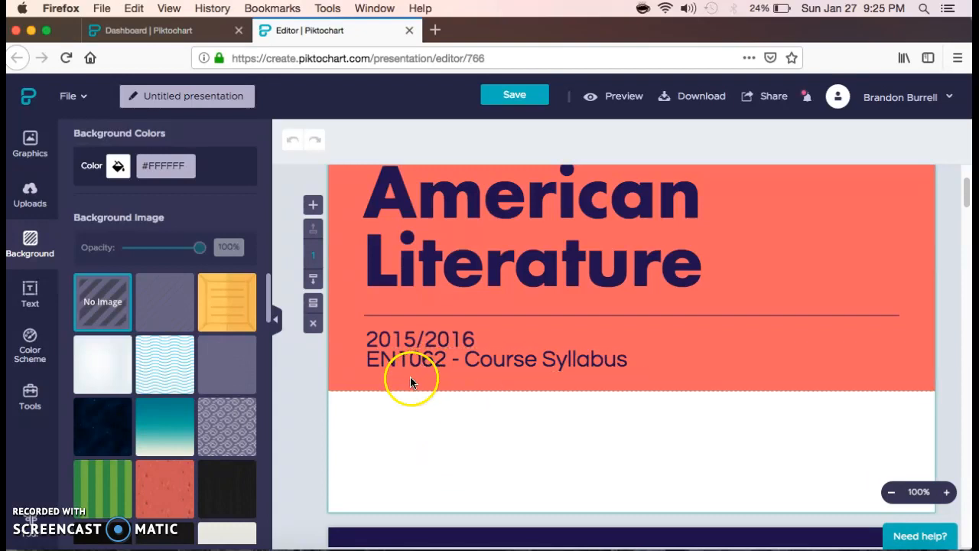
click(165, 310)
click(171, 369)
scroll(173, 372, down, 2)
click(119, 373)
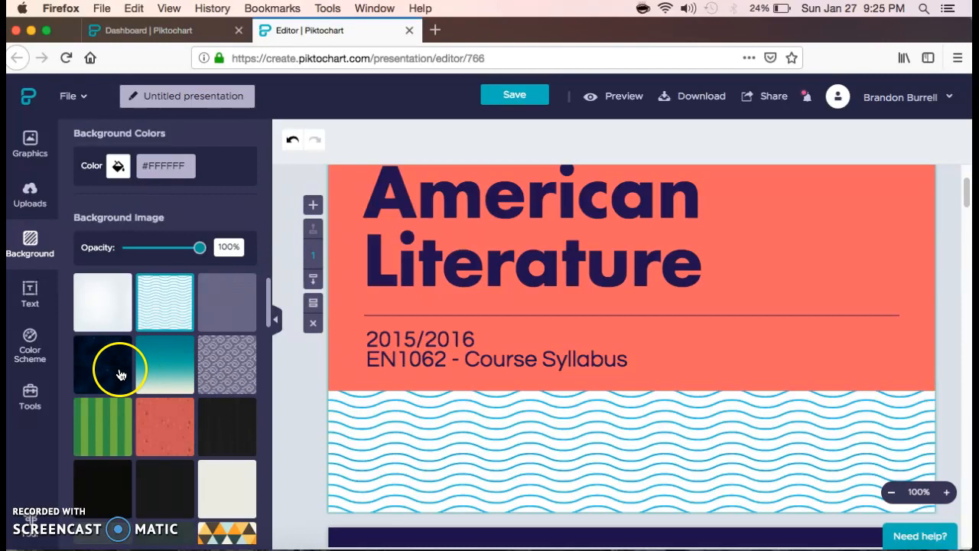
scroll(118, 374, down, 2)
click(168, 408)
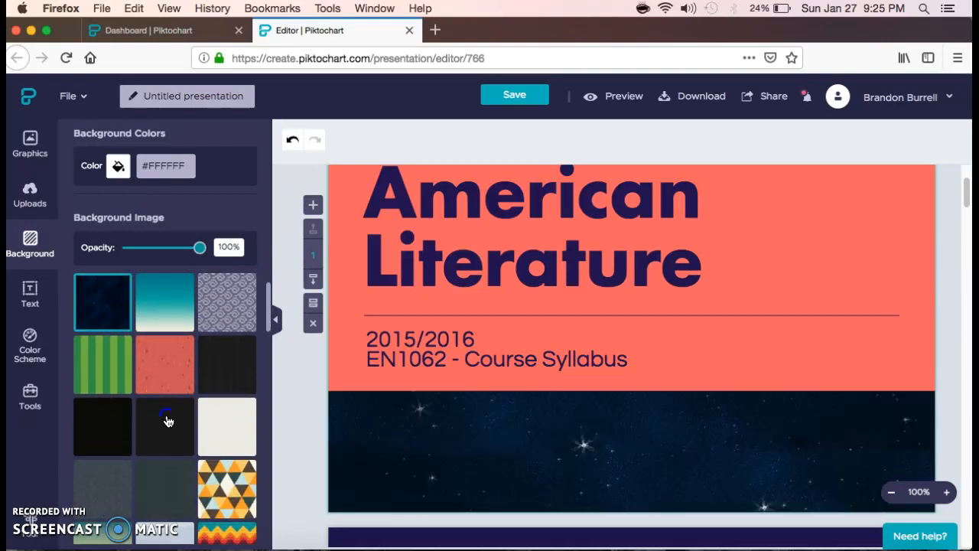
scroll(168, 420, down, 2)
click(168, 420)
scroll(164, 429, down, 2)
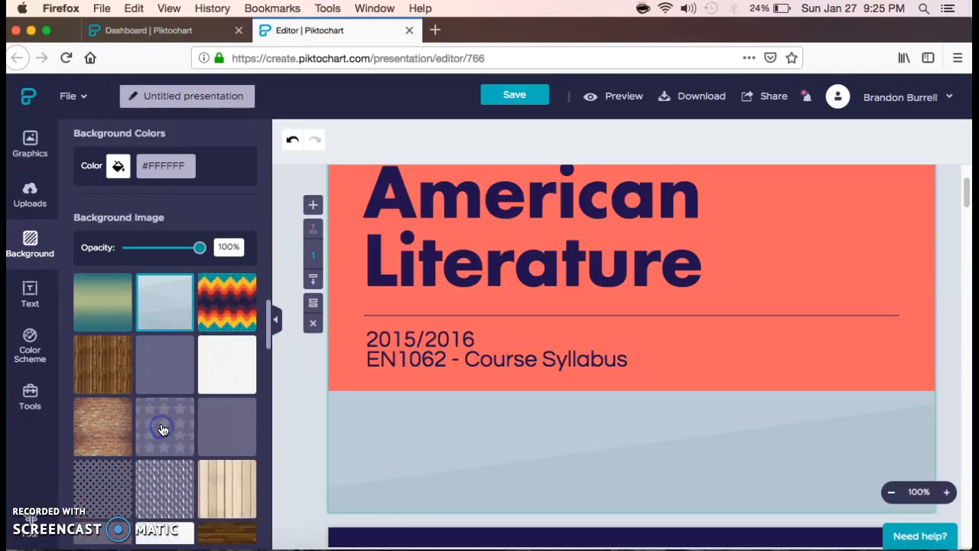
click(228, 368)
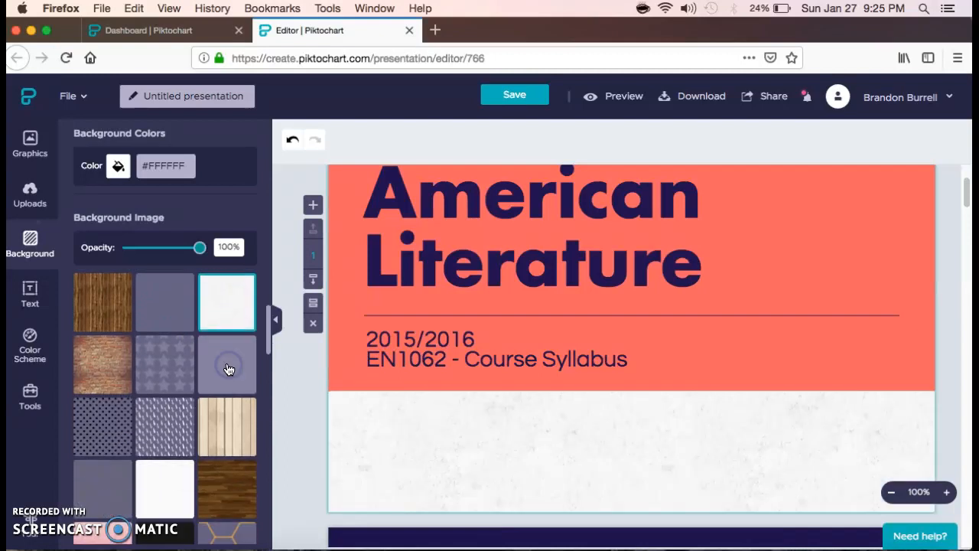
click(219, 378)
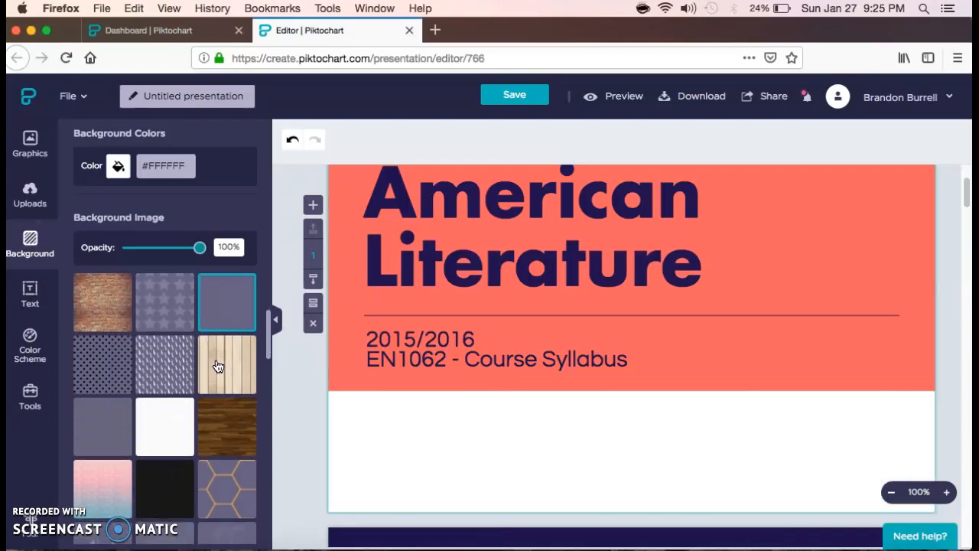
click(186, 396)
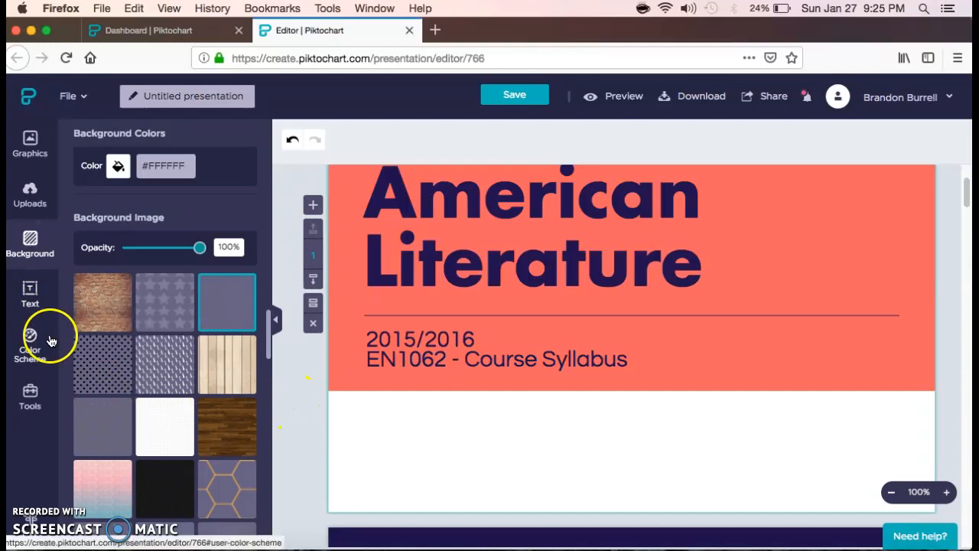
- Browse the Text panel's Title styles and Text Frames, dragging a title style onto the slide
click(35, 296)
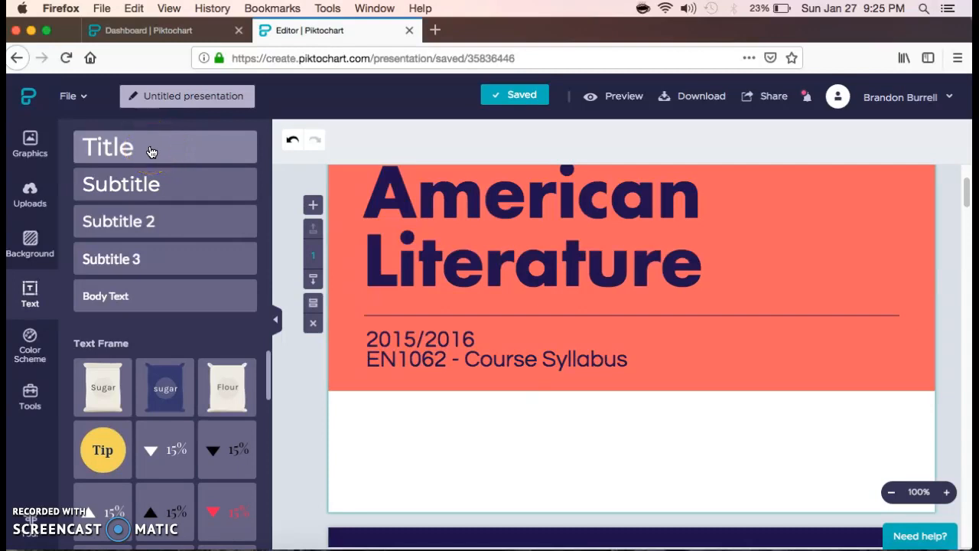
drag(147, 151, 580, 294)
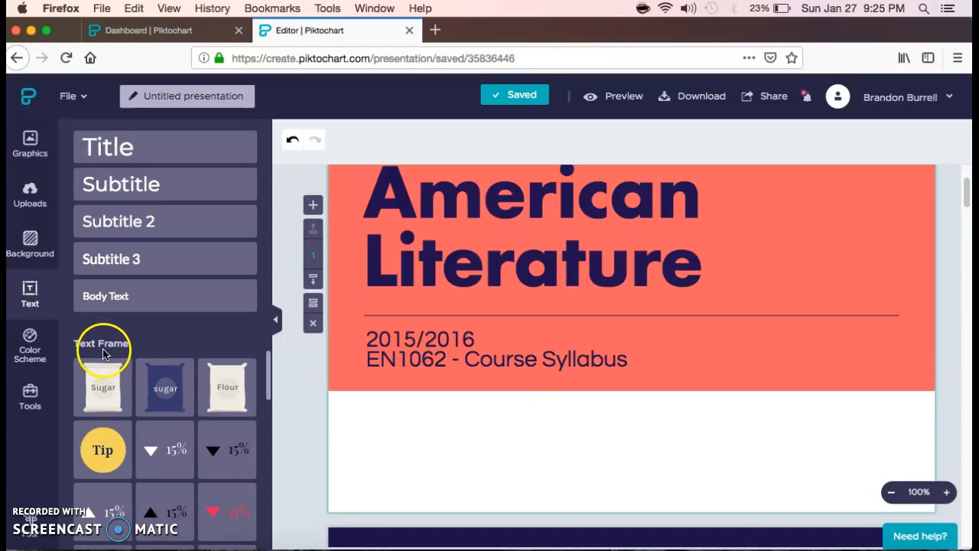
scroll(155, 430, down, 1)
scroll(156, 439, down, 2)
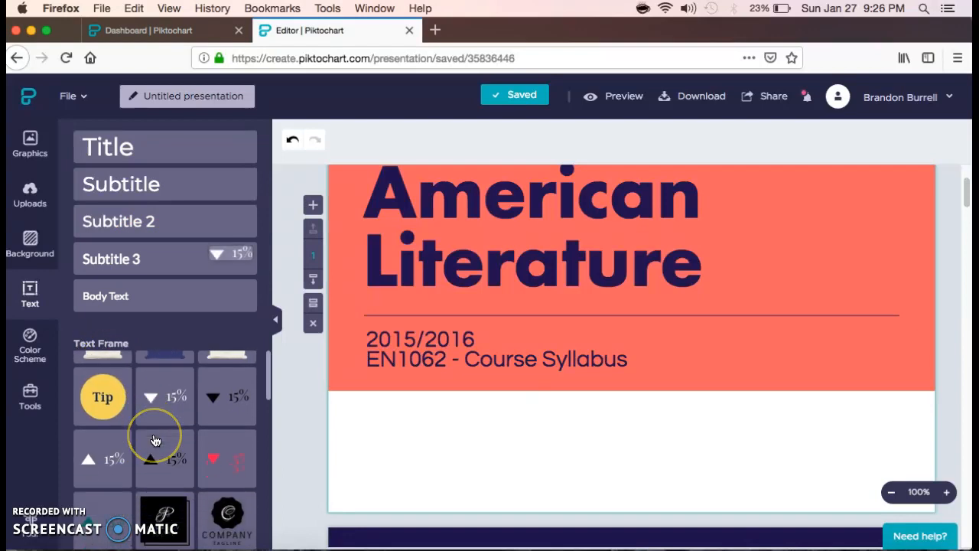
scroll(154, 436, down, 3)
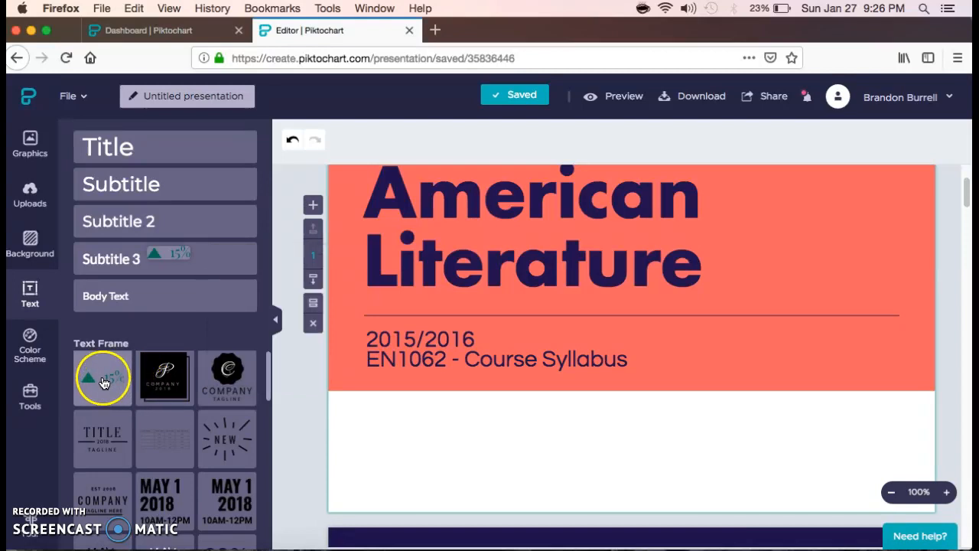
- Browse the built-in colour schemes in the Color Scheme panel
click(36, 363)
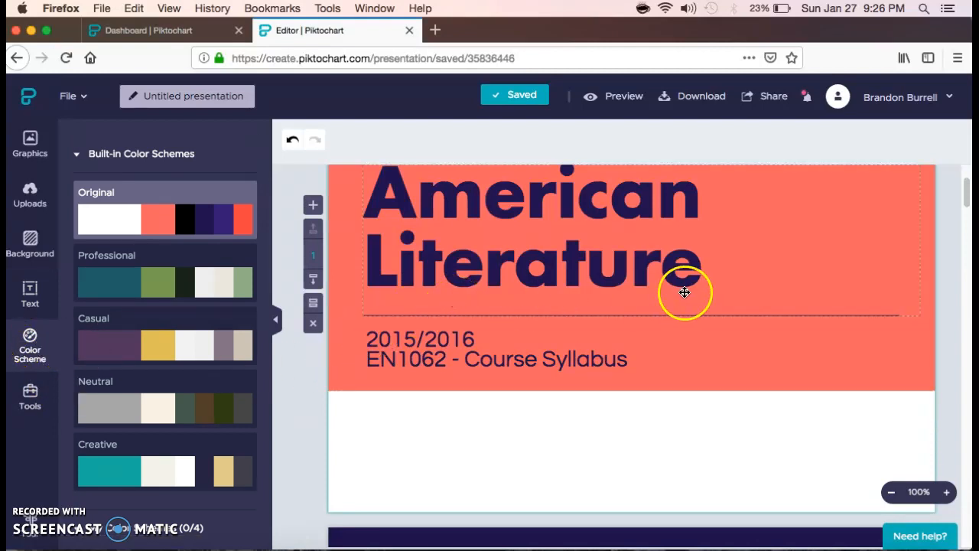
scroll(700, 320, down, 2)
scroll(706, 345, up, 2)
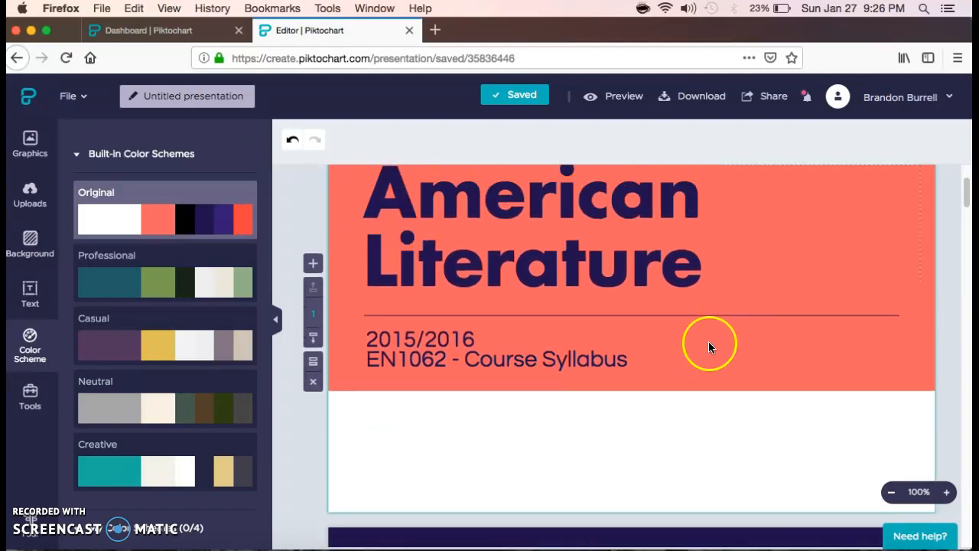
scroll(708, 341, up, 1)
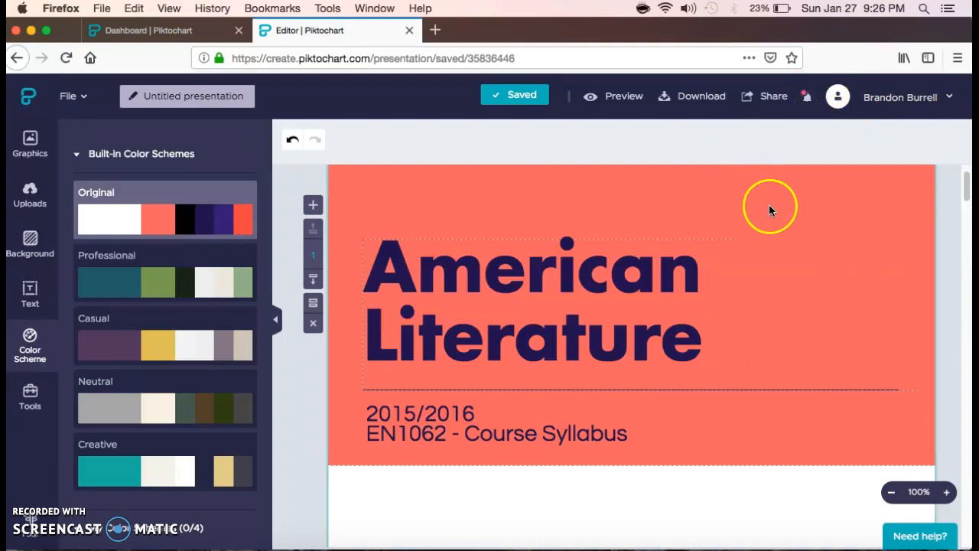
- Change the title slide's coral block background to yellow (#F8E71C)
click(857, 215)
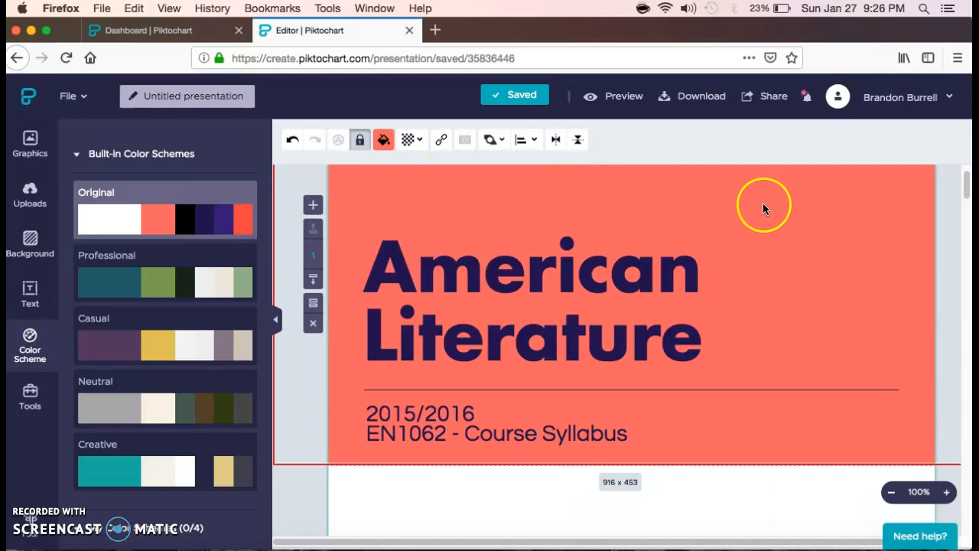
click(383, 142)
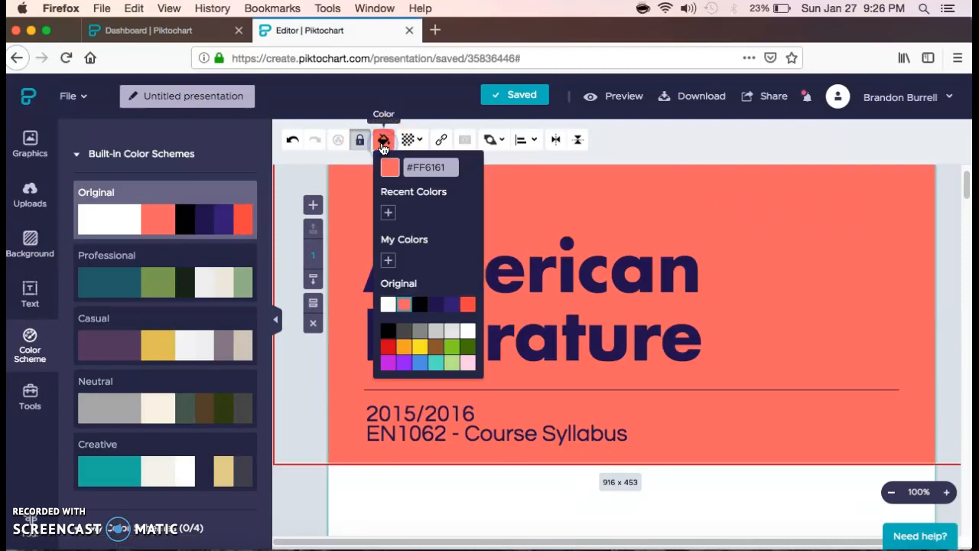
click(421, 348)
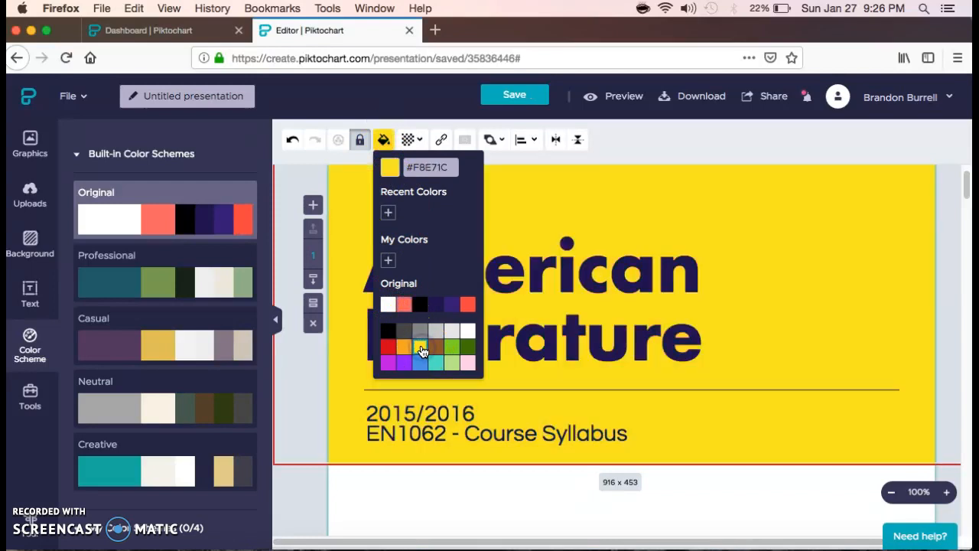
click(293, 501)
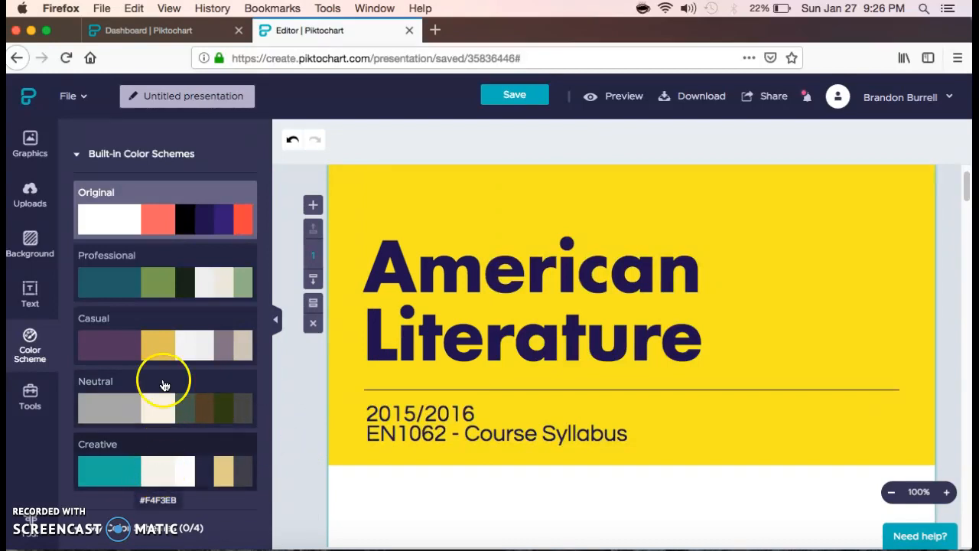
- Preview the Creative, Neutral and Casual schemes, then apply the Professional colour scheme
click(156, 473)
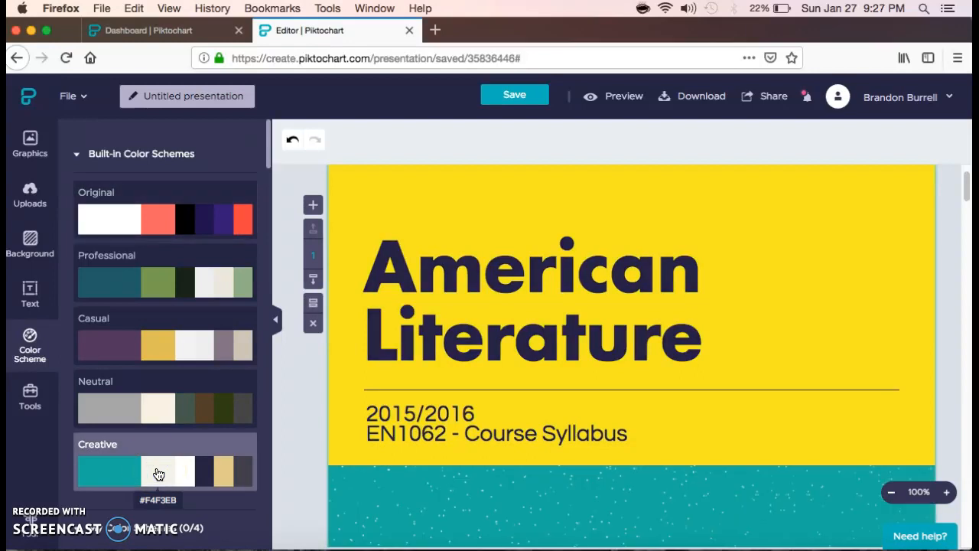
click(151, 411)
click(142, 346)
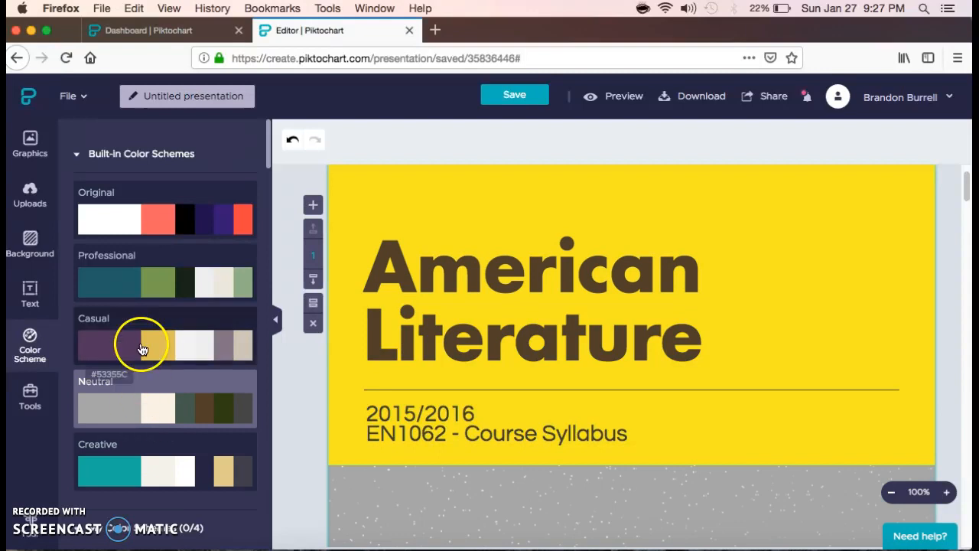
click(142, 248)
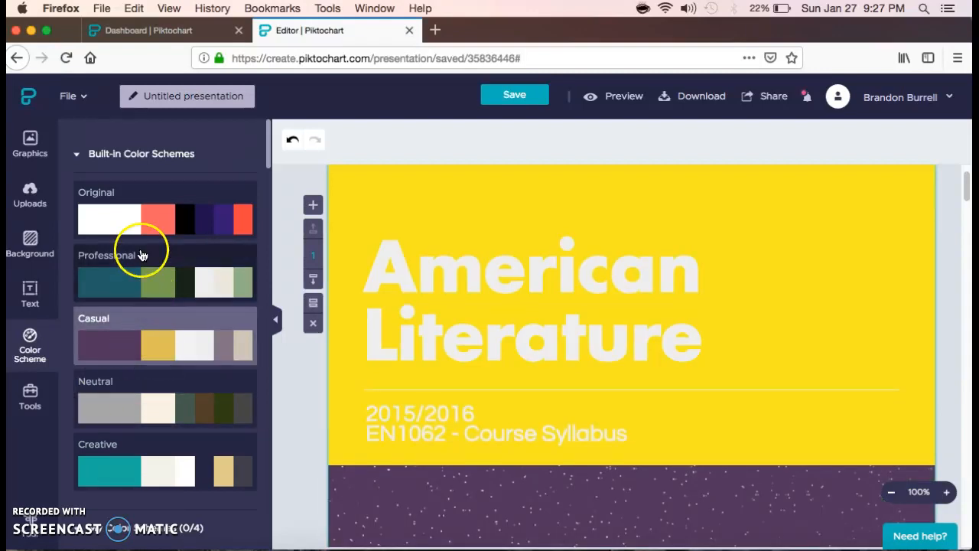
click(297, 334)
scroll(497, 408, down, 8)
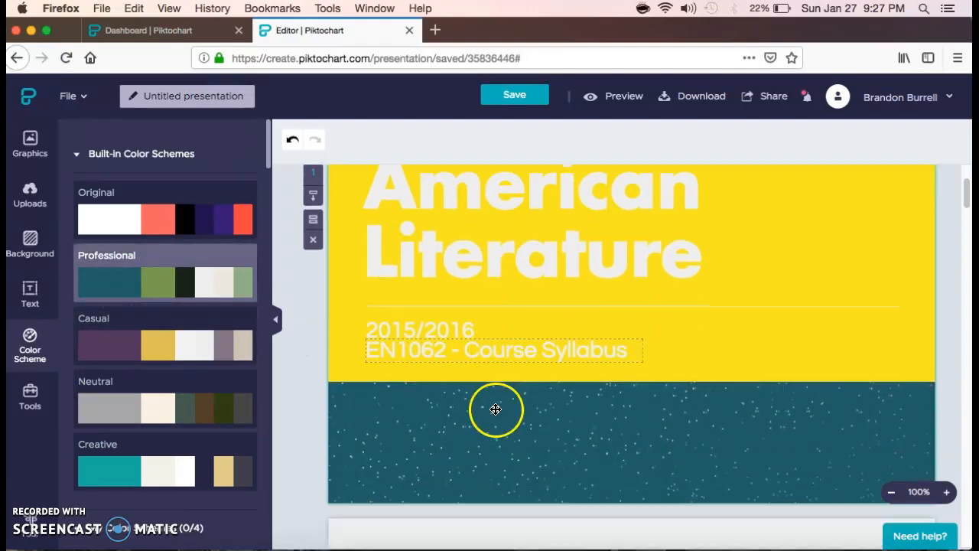
scroll(496, 406, up, 5)
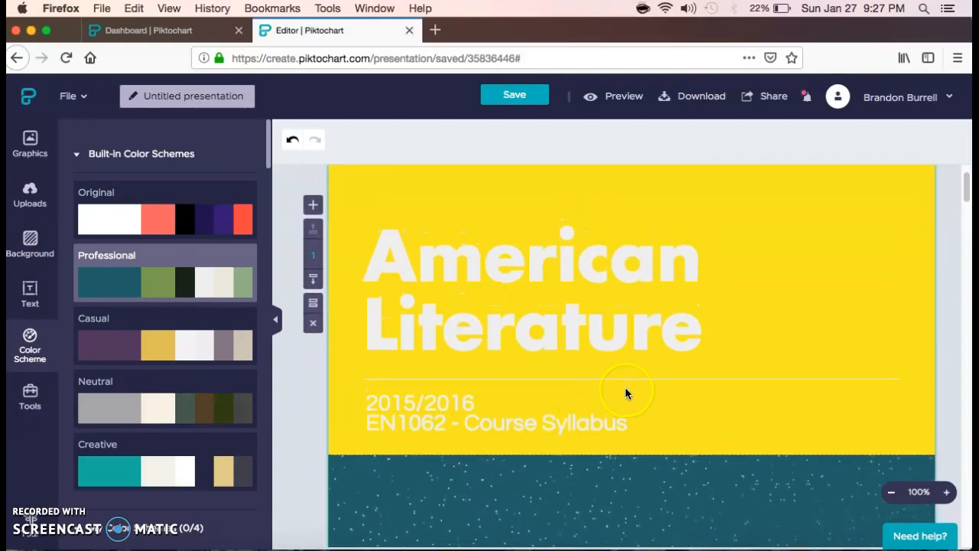
scroll(625, 390, up, 1)
scroll(606, 339, up, 1)
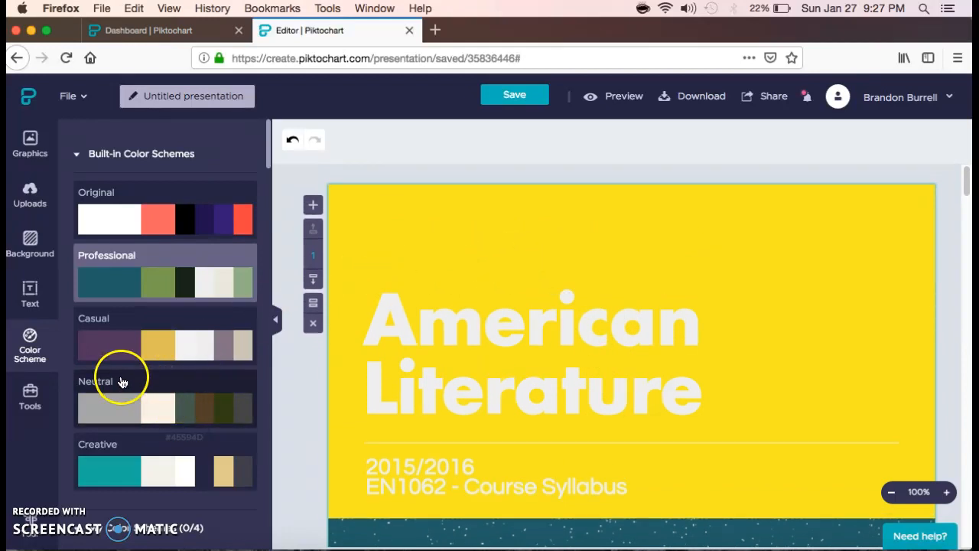
- Show the Tools panel with its Charts, Maps and Videos options
click(34, 393)
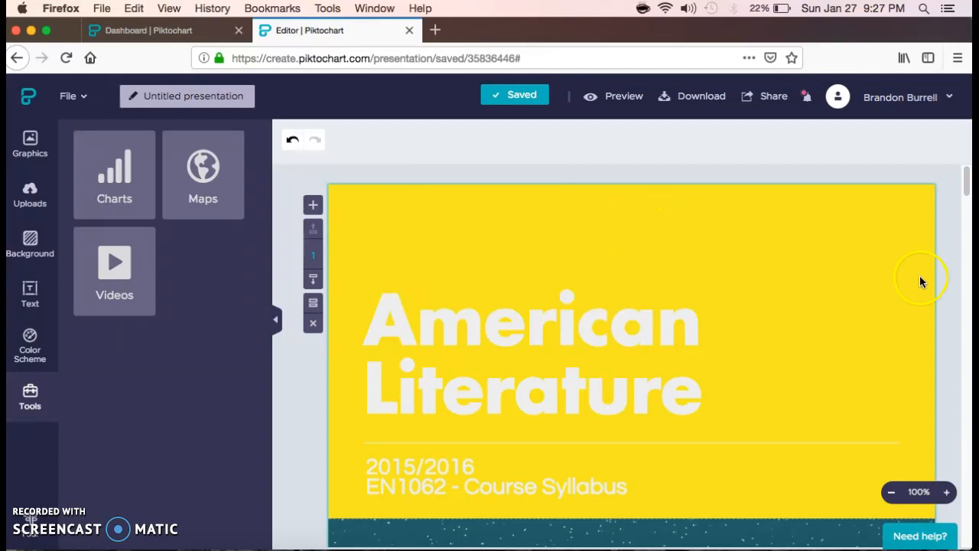
scroll(941, 243, down, 4)
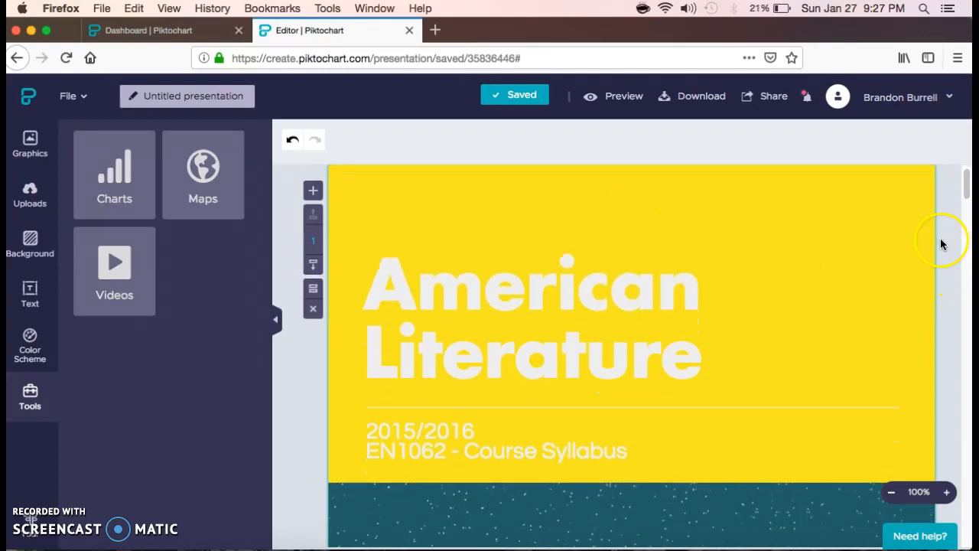
scroll(944, 244, up, 4)
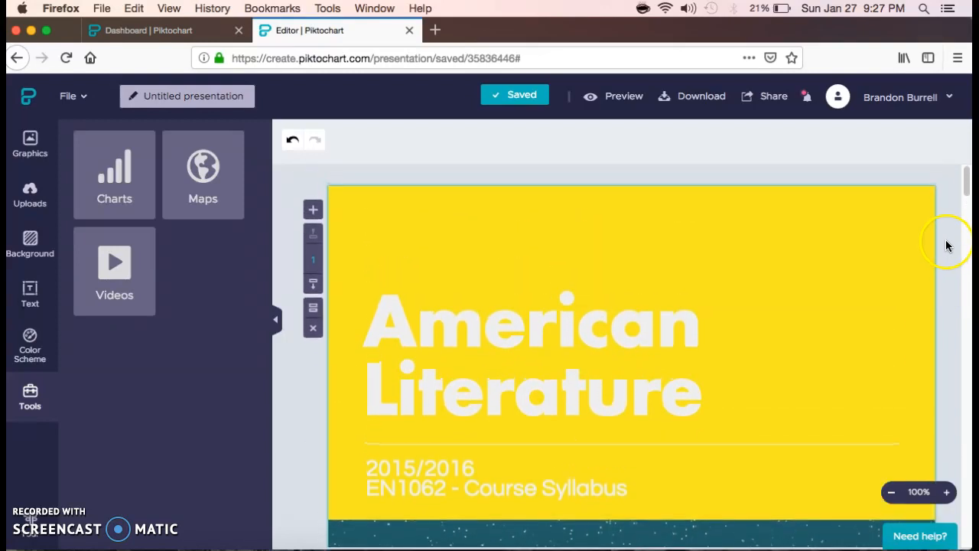
- Recolour the title slide block from yellow to dark teal (#225E67)
click(841, 240)
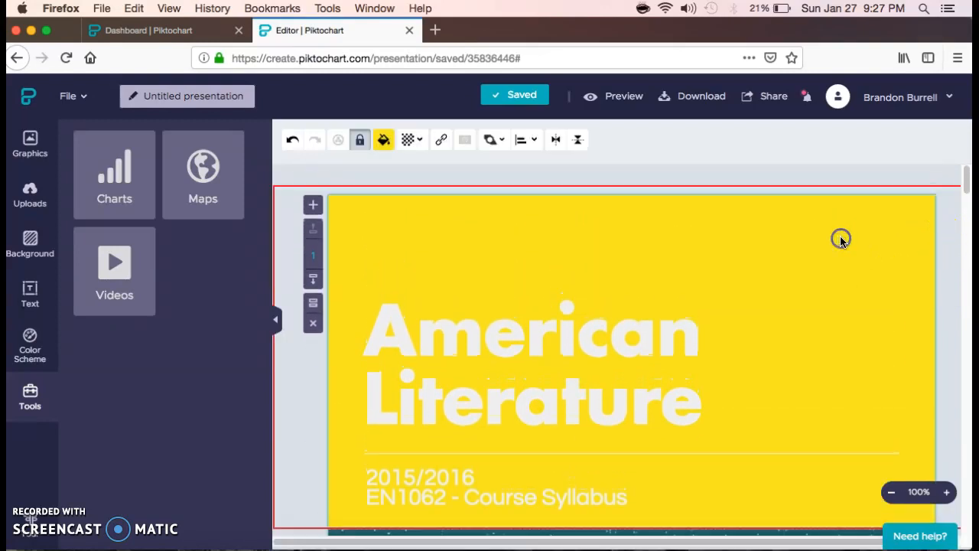
click(384, 140)
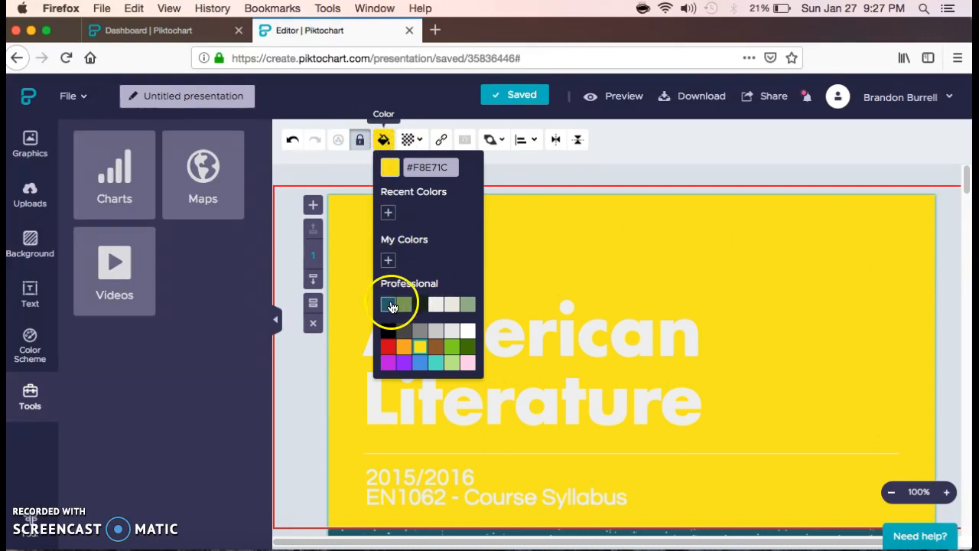
click(390, 305)
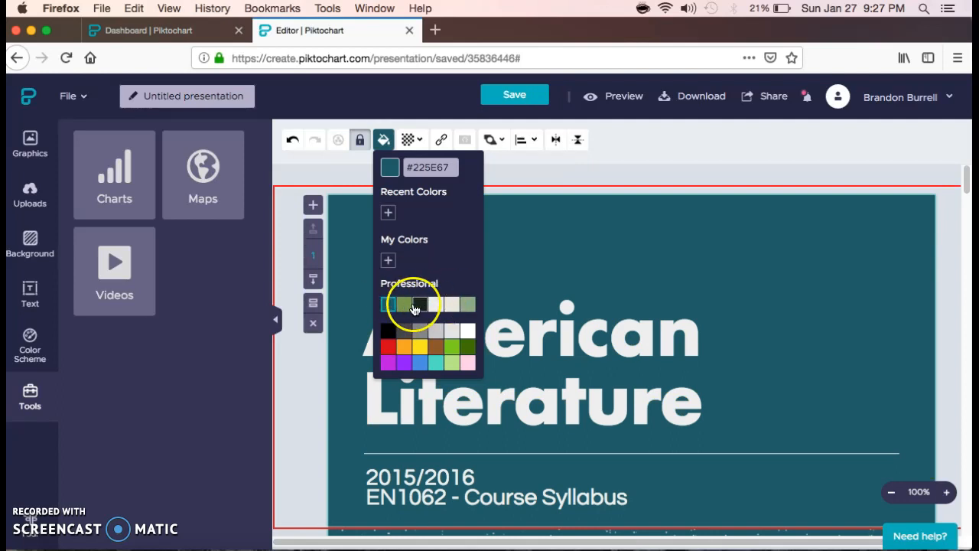
click(732, 153)
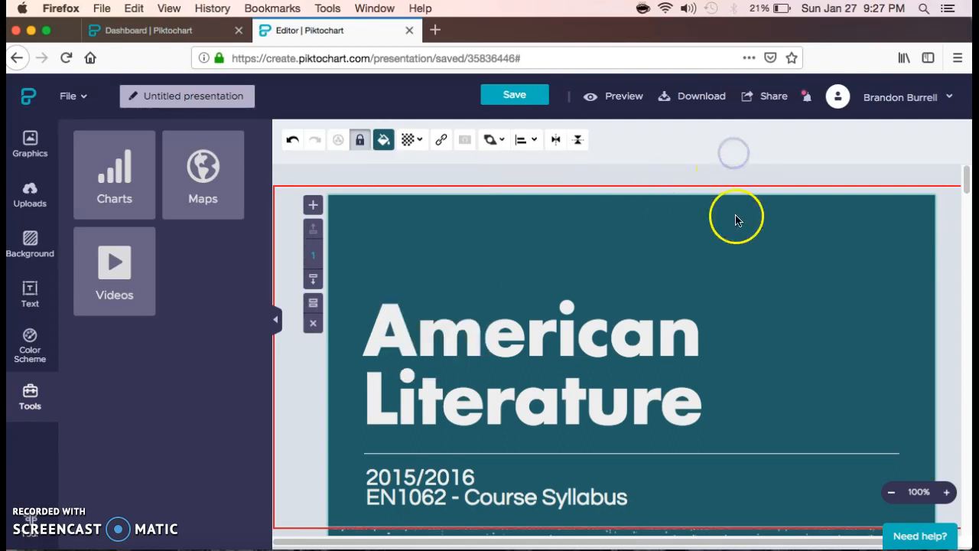
scroll(736, 220, down, 2)
click(688, 303)
scroll(688, 303, down, 1)
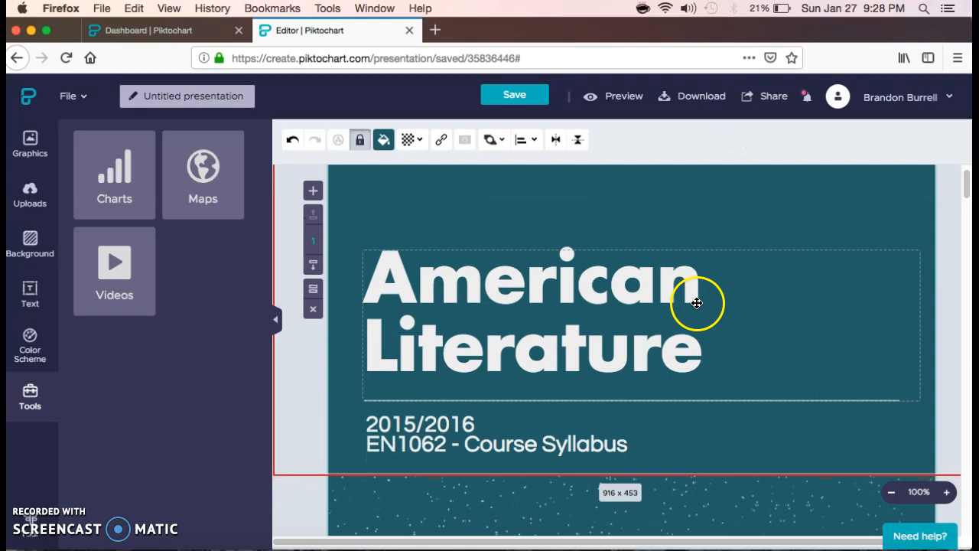
- Replace the 'American Literature' heading with 'English Compostion 1'
click(575, 302)
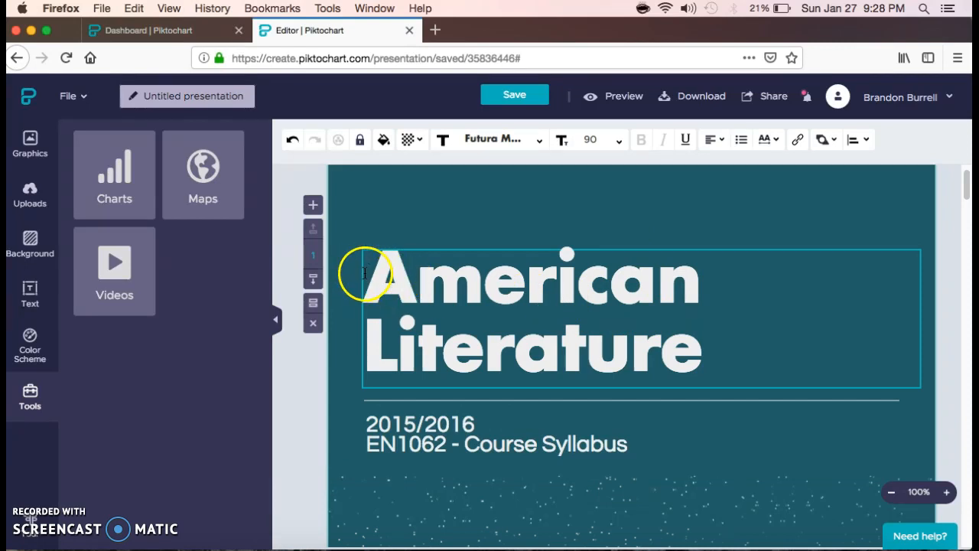
drag(369, 277, 724, 333)
text(Co)
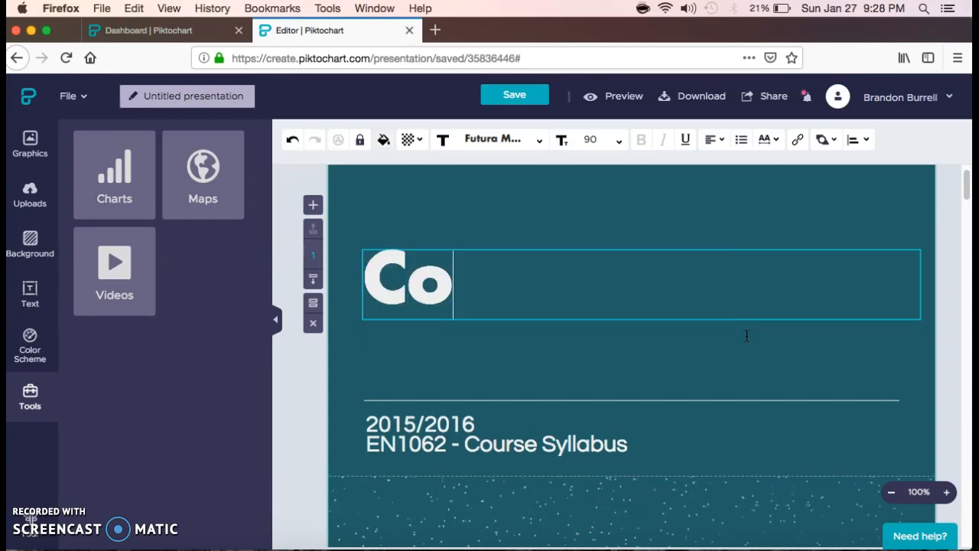
text(mpostion)
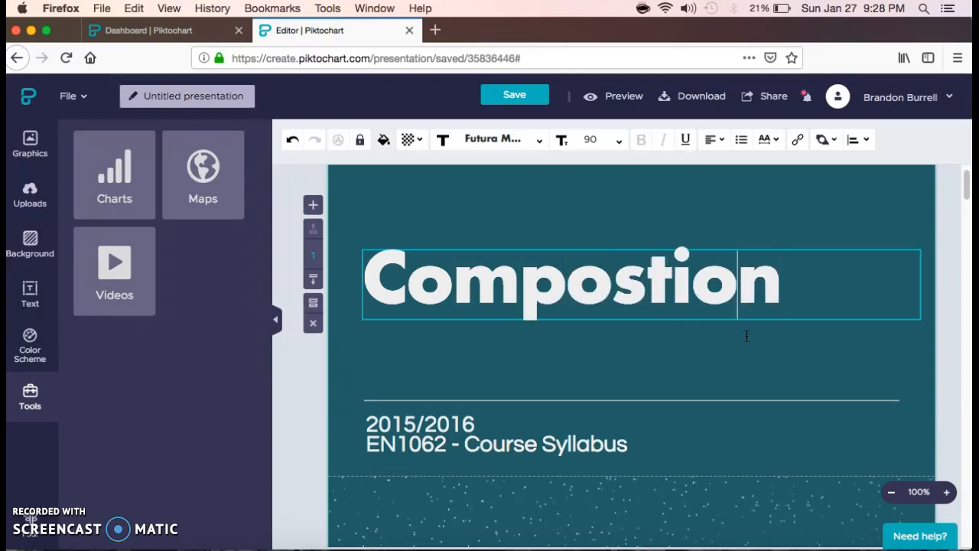
text(English)
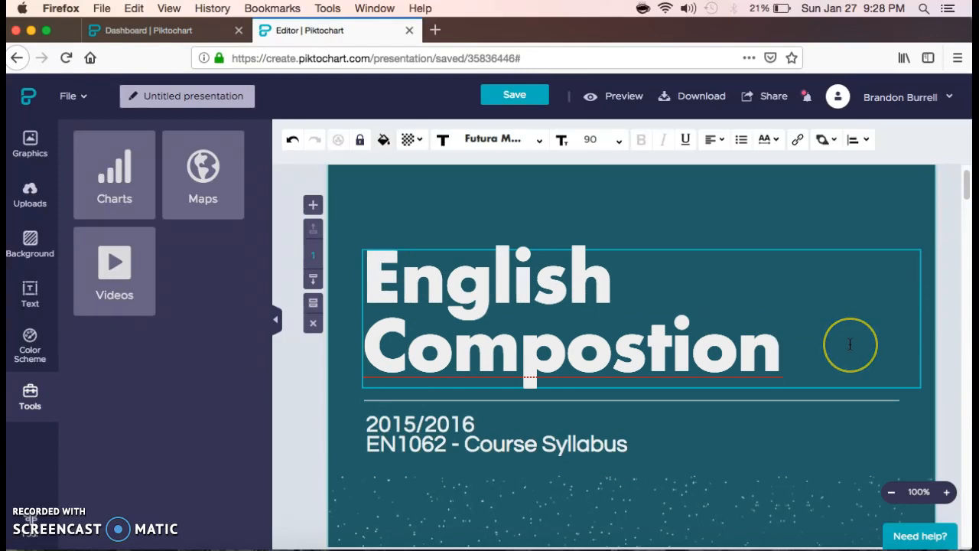
text(1)
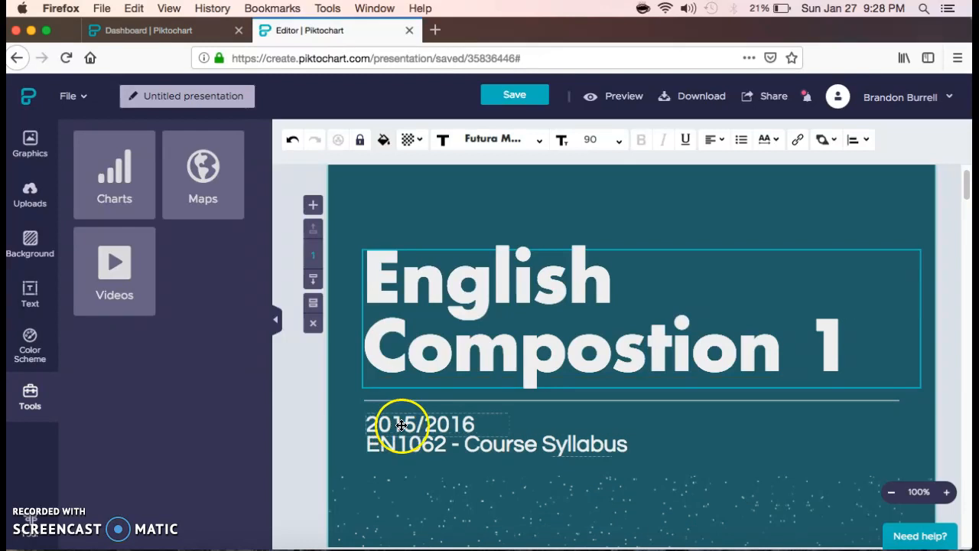
click(447, 425)
- Change the subtitle lines to 'Spring 2019' and 'ENGL 1010 - Course Syllabus'
click(447, 425)
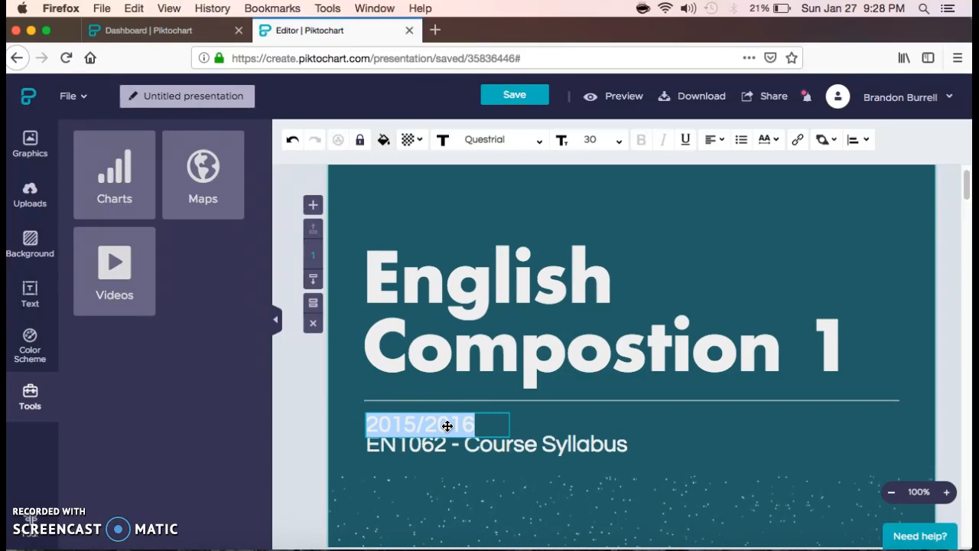
text(Spring 2019)
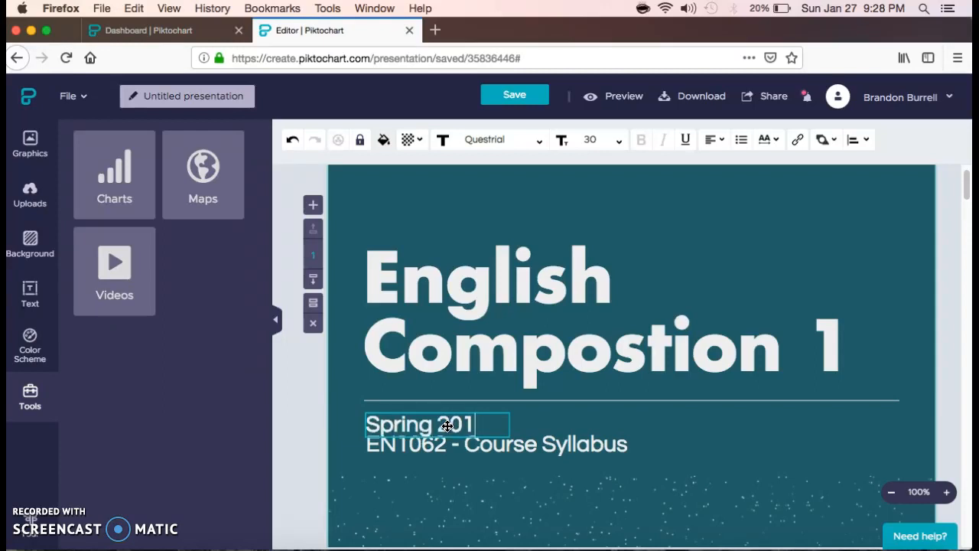
double_click(480, 451)
text(EN)
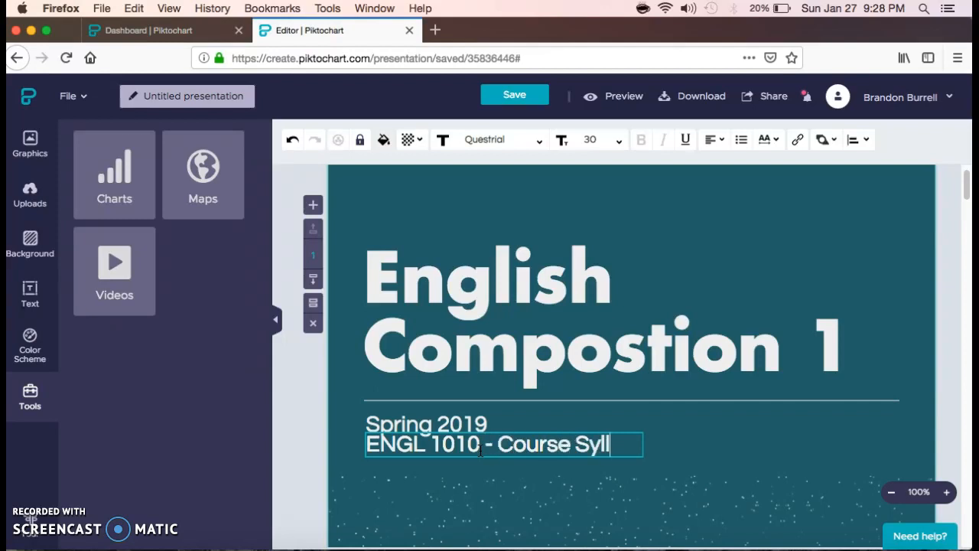
text(abus)
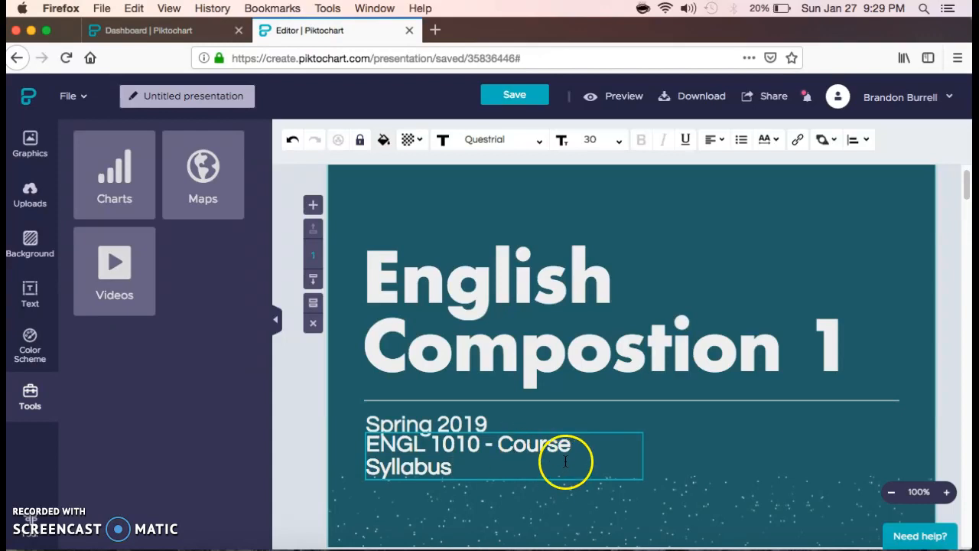
click(758, 429)
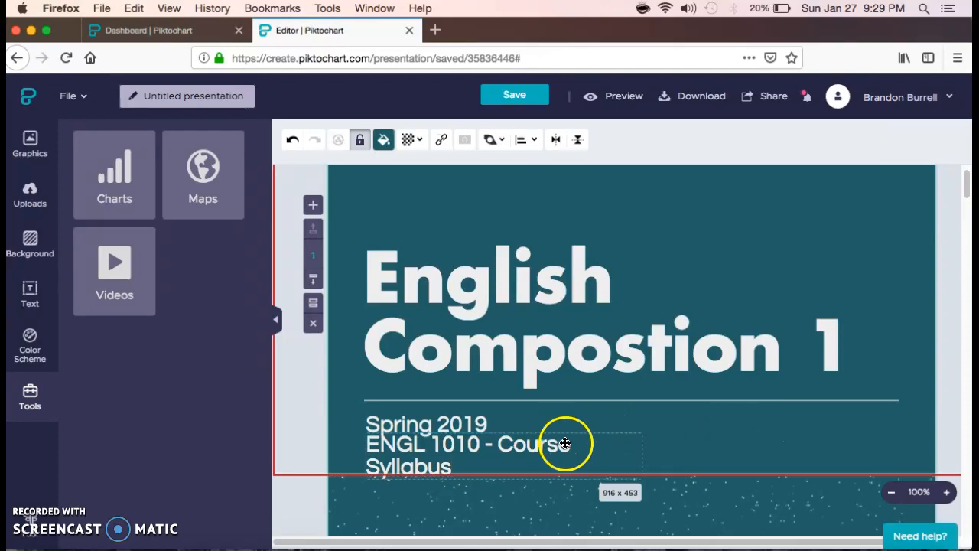
- Widen the subtitle box so the course line fits on one line
click(607, 450)
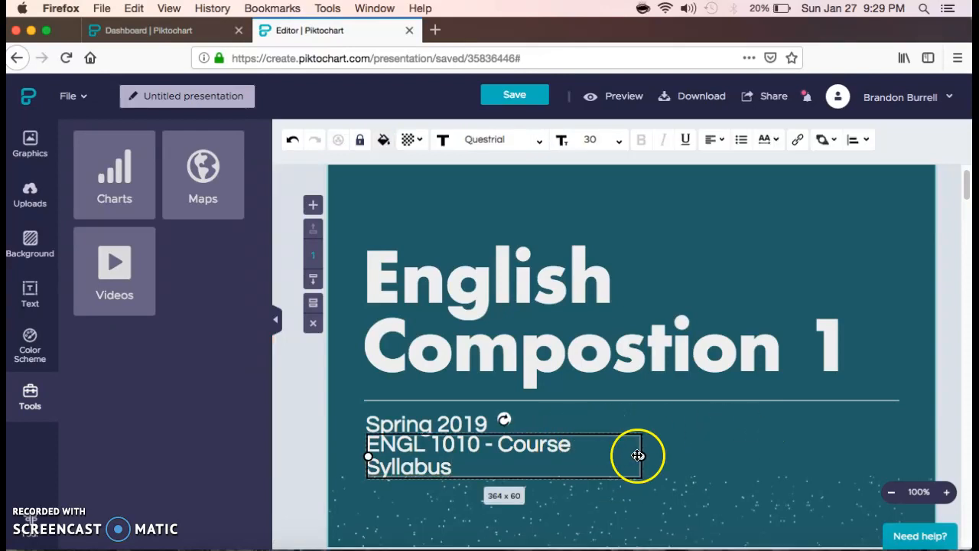
drag(643, 457, 673, 458)
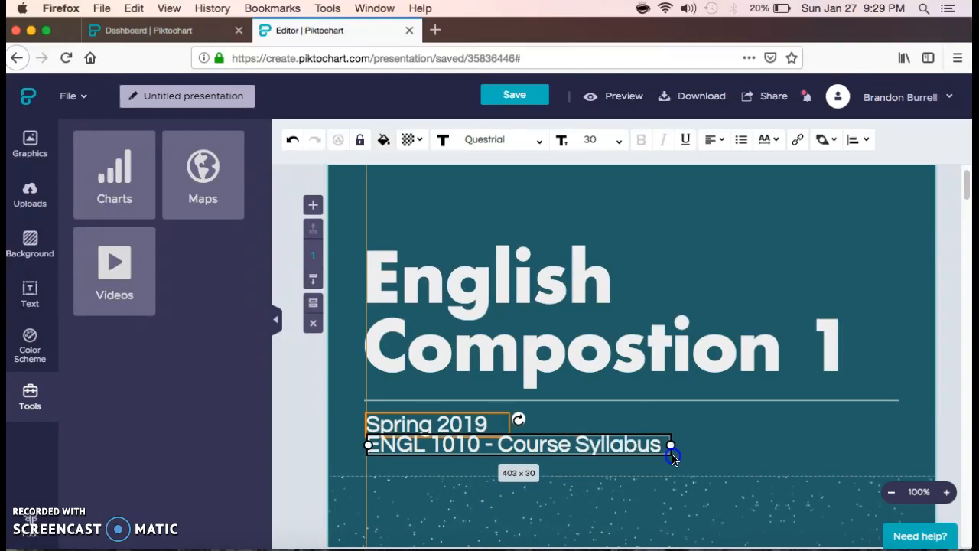
click(746, 446)
- Recolour the second slide's INSTRUCTOR heading to the dark swatch #182418
scroll(788, 439, down, 5)
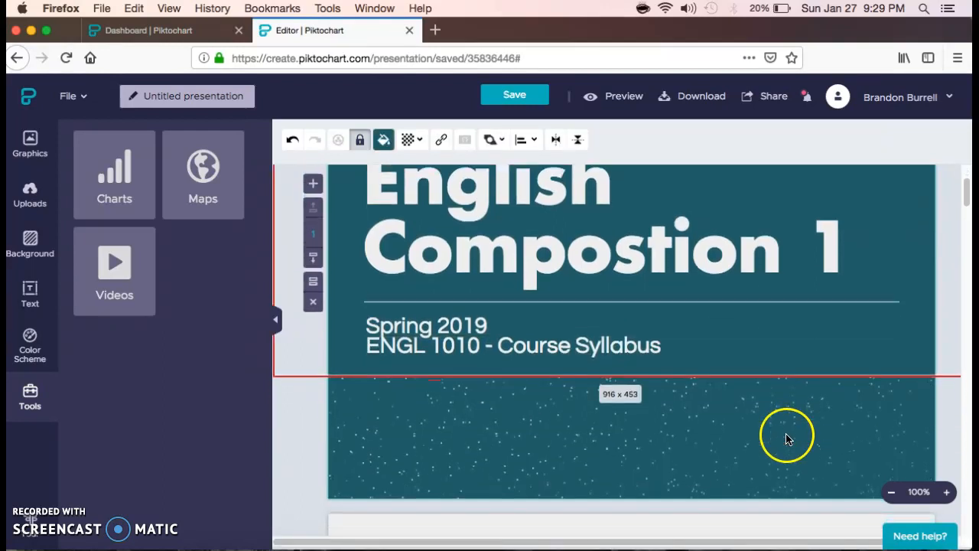
scroll(788, 439, down, 2)
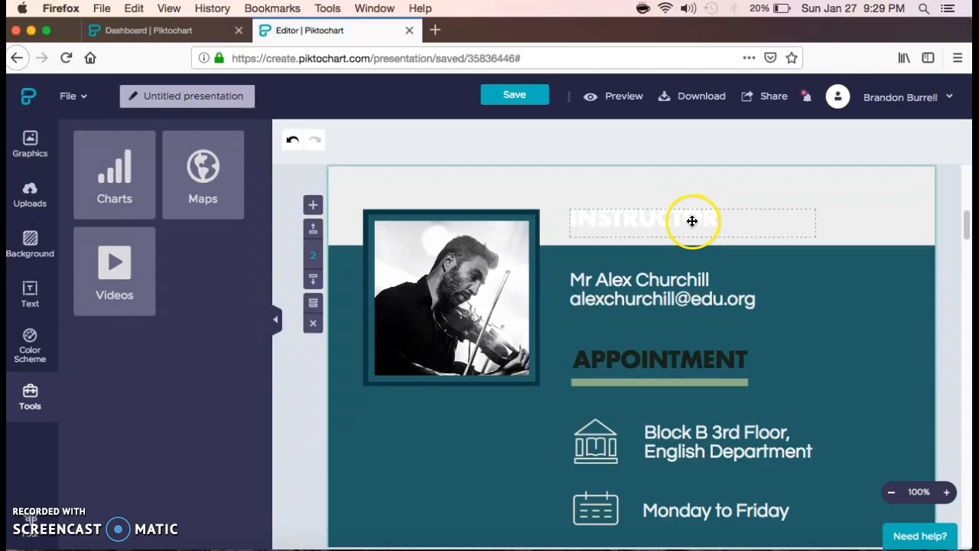
click(636, 221)
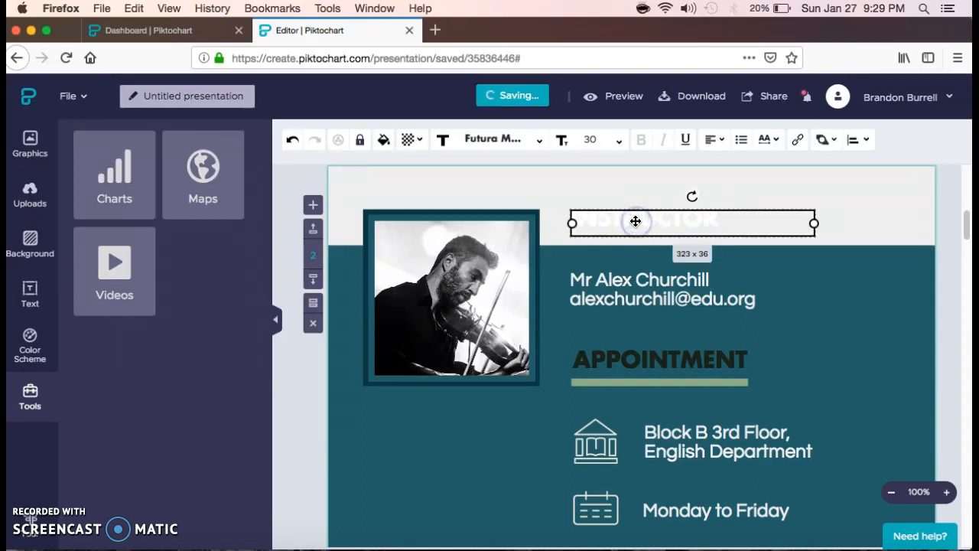
click(384, 141)
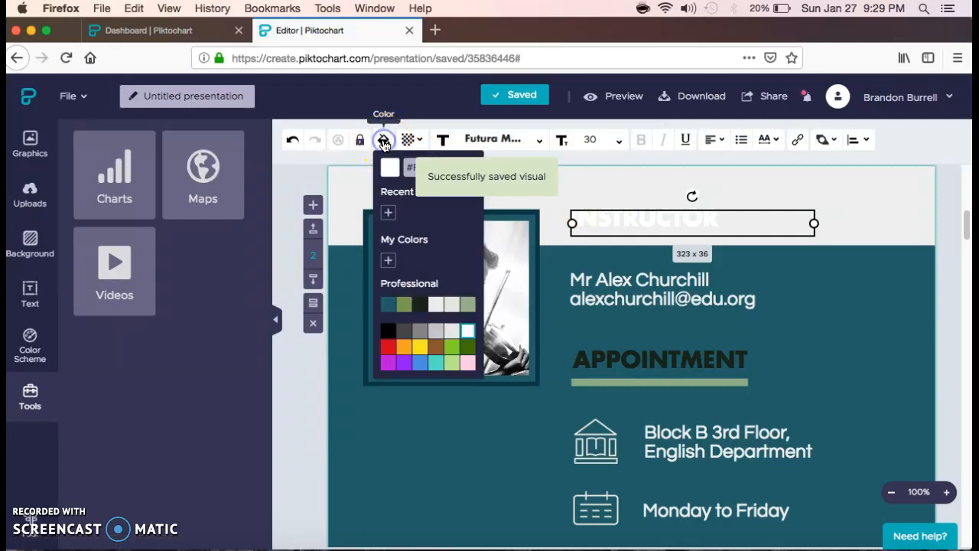
click(420, 306)
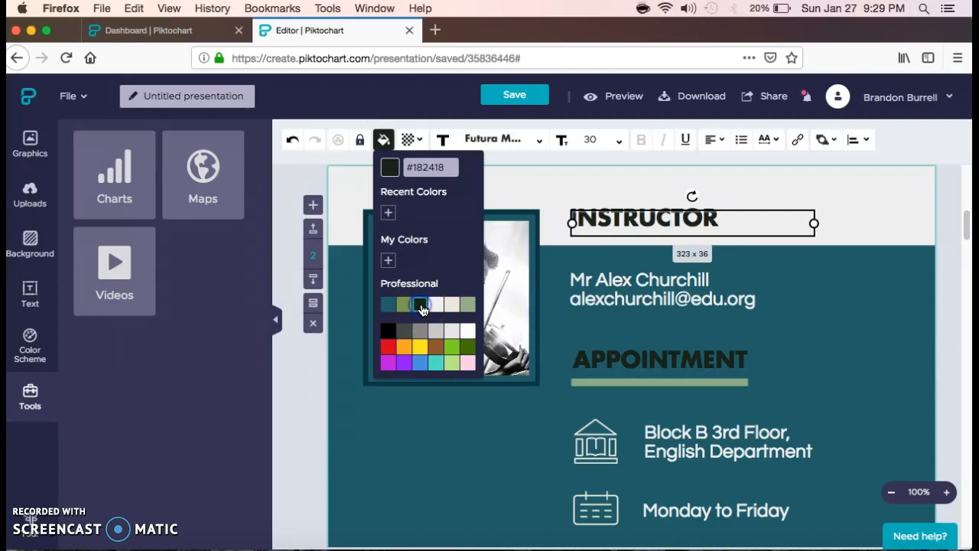
click(940, 247)
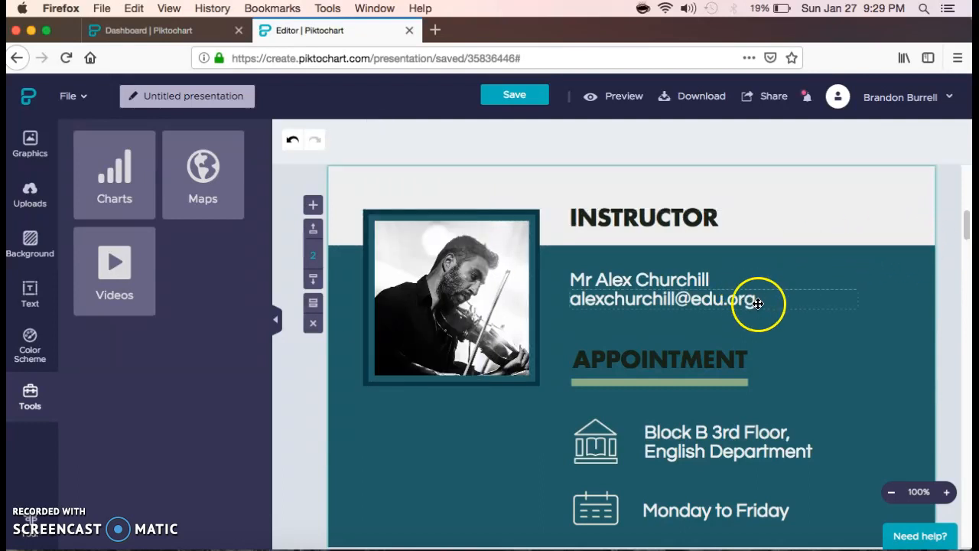
- Replace the template name and e-mail lines with the instructor's own name and e-mail address
scroll(803, 303, down, 1)
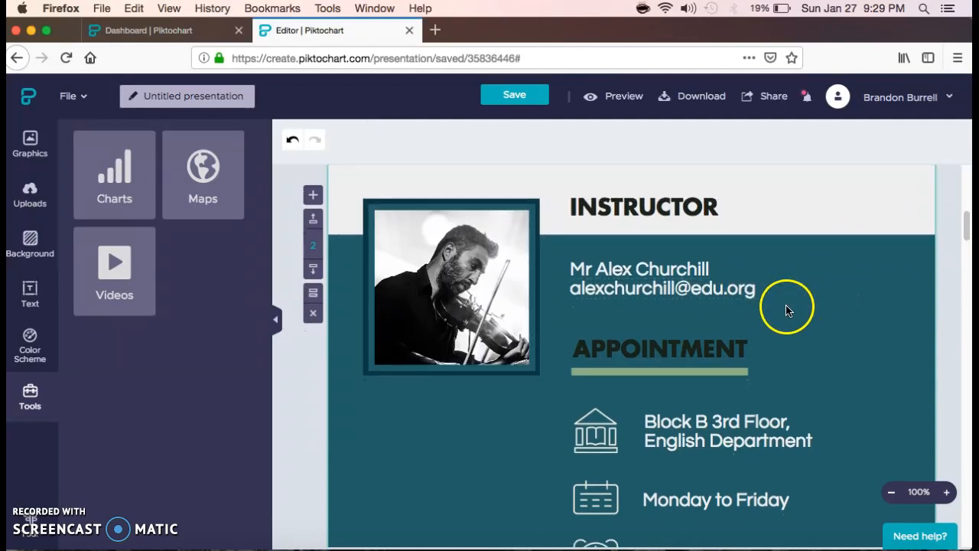
triple_click(651, 270)
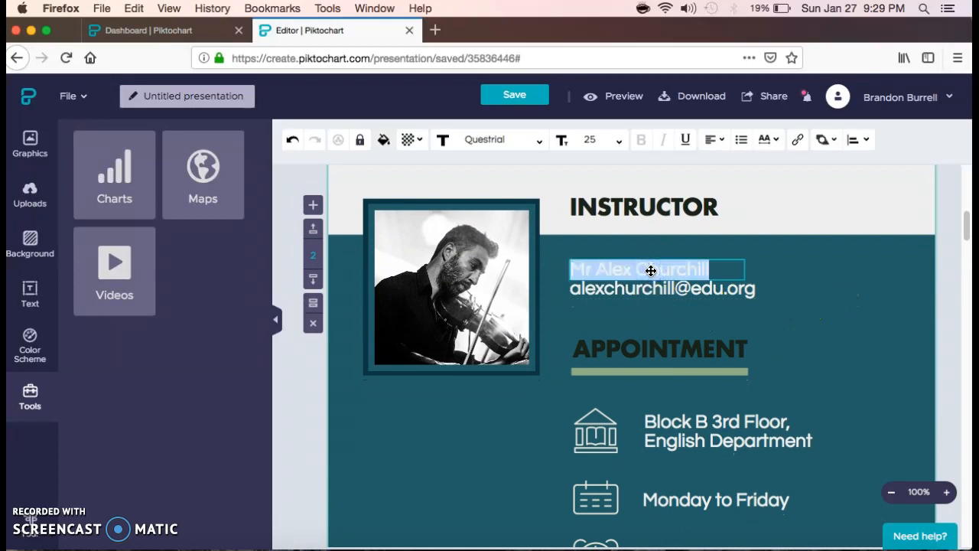
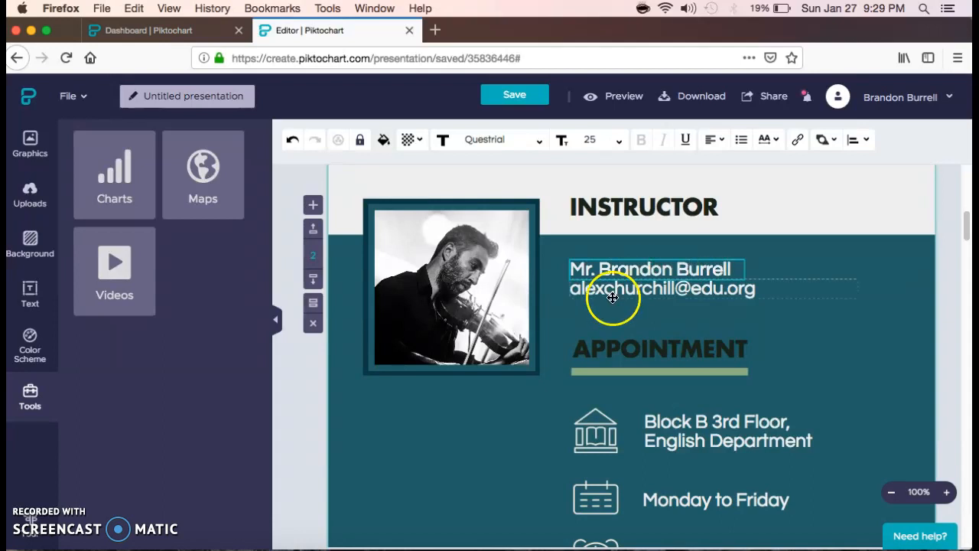
triple_click(663, 288)
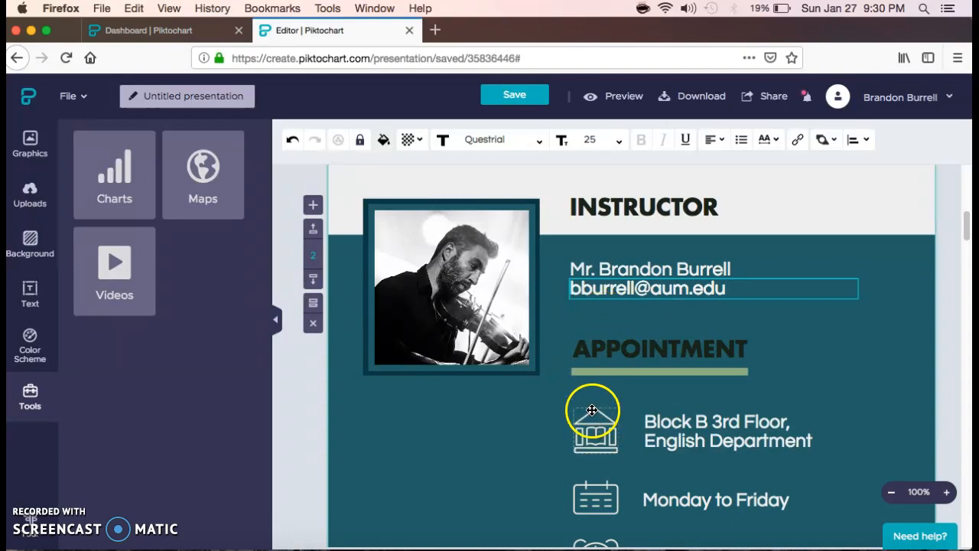
click(449, 281)
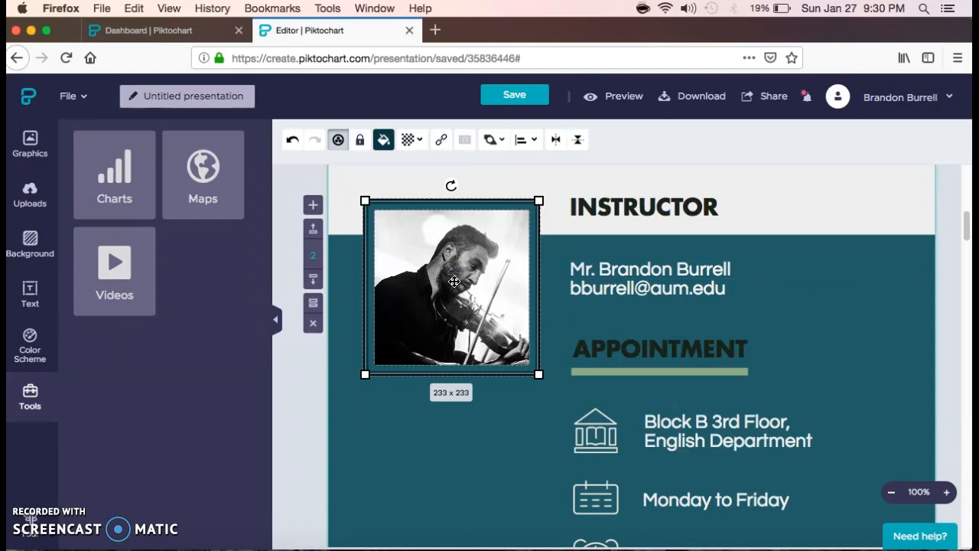
- Delete the violinist photo and add the brush-stroke photo frame from Graphics
key(Delete)
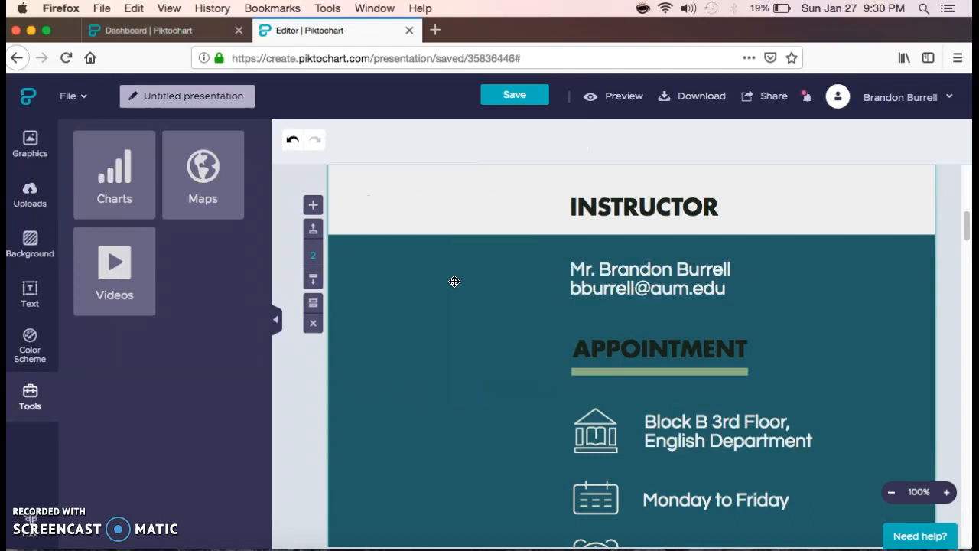
click(30, 144)
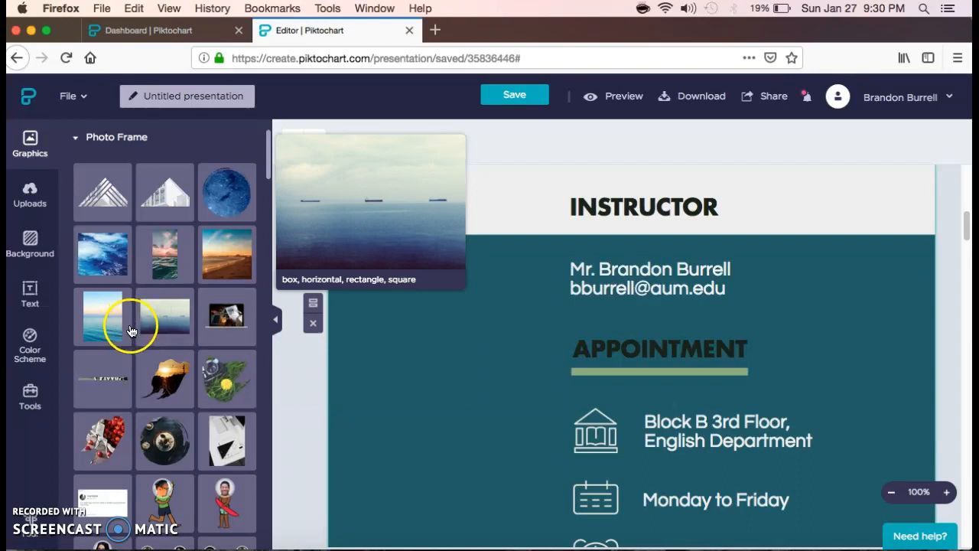
scroll(164, 396, down, 2)
scroll(163, 396, down, 8)
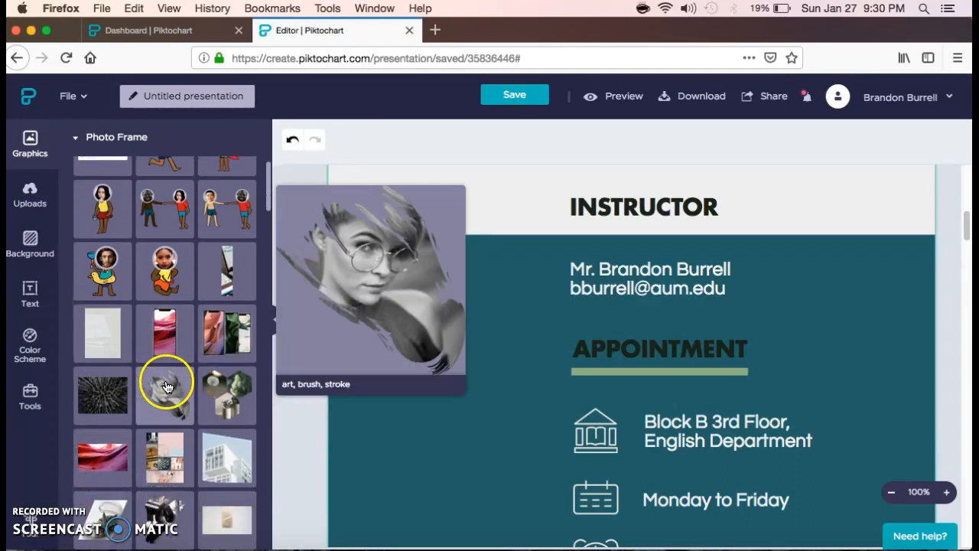
scroll(165, 390, down, 2)
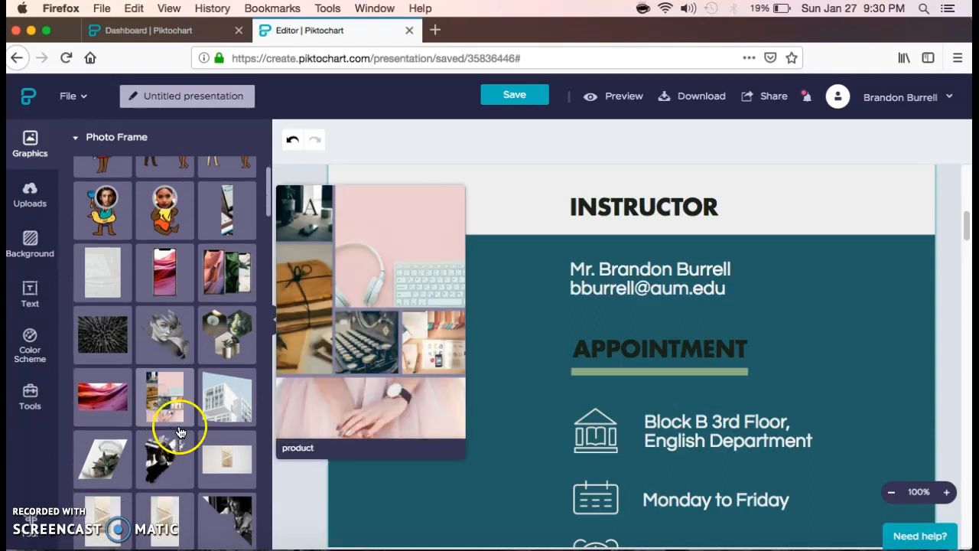
scroll(169, 420, down, 1)
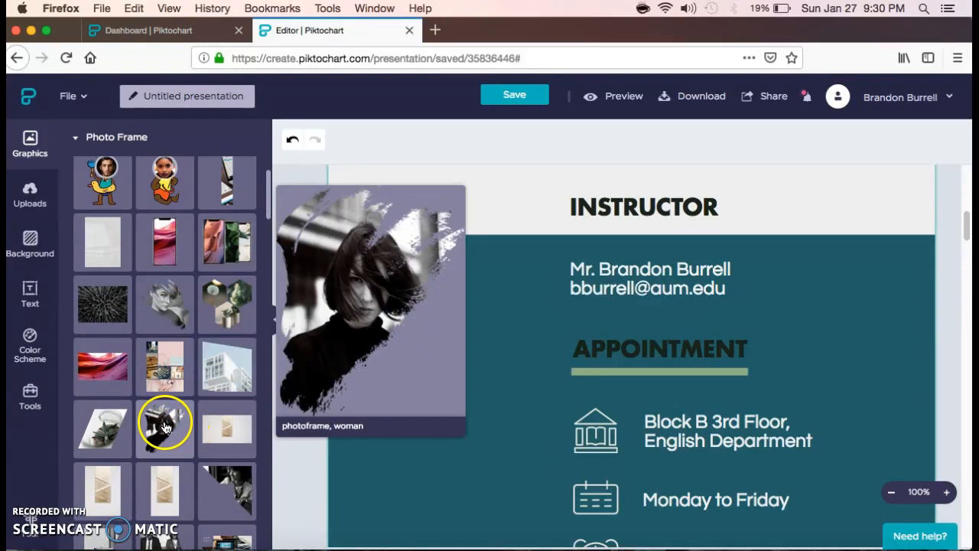
click(164, 426)
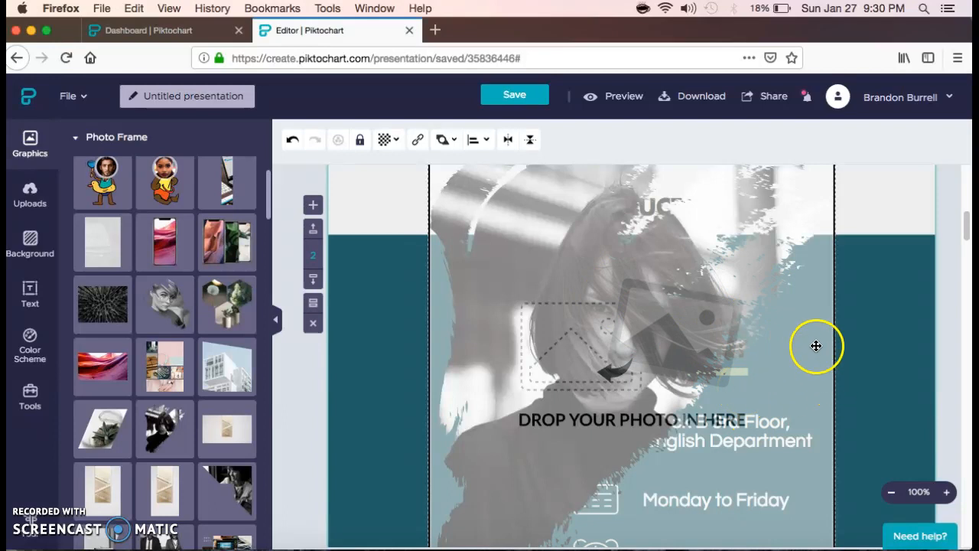
- Shrink the photo frame to 236 x 291 and place it beside the instructor details
scroll(810, 317, up, 2)
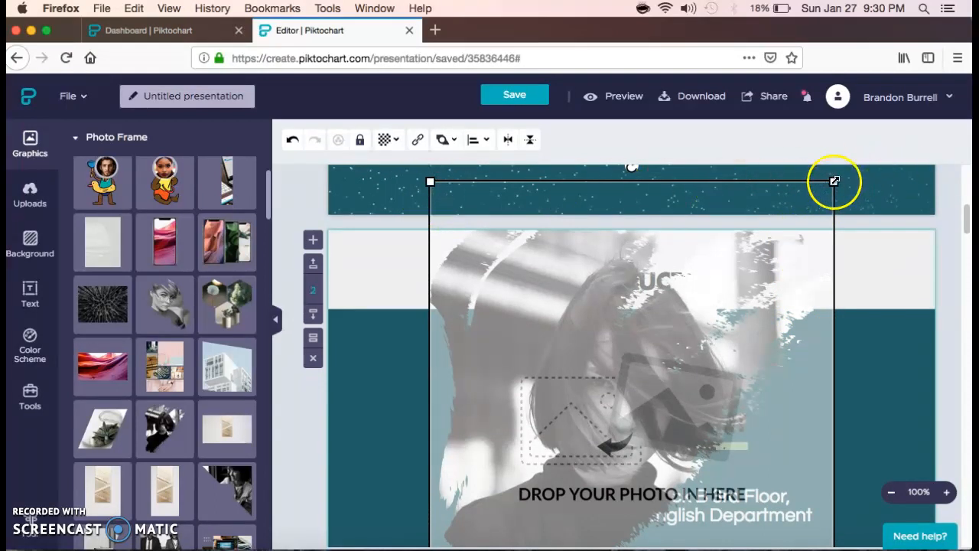
drag(834, 181, 561, 462)
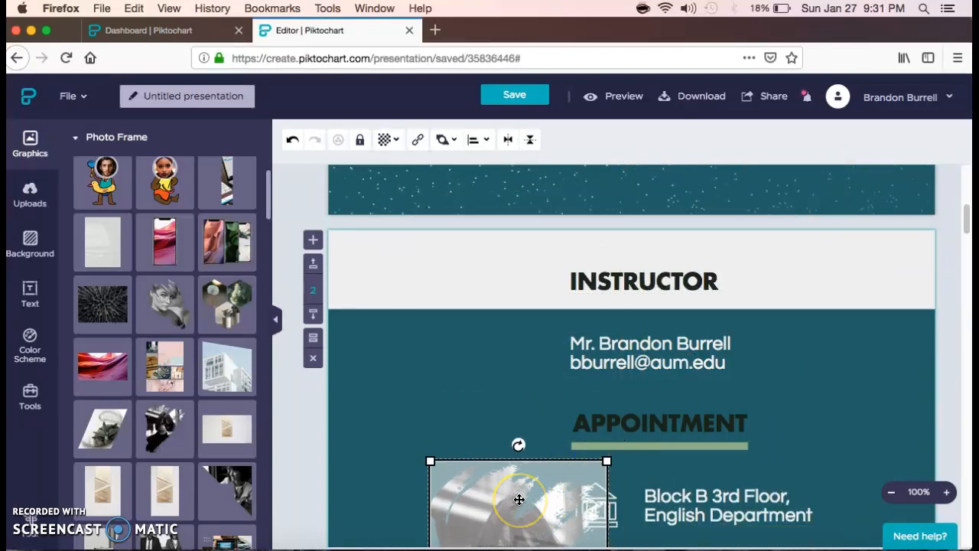
drag(520, 500, 447, 355)
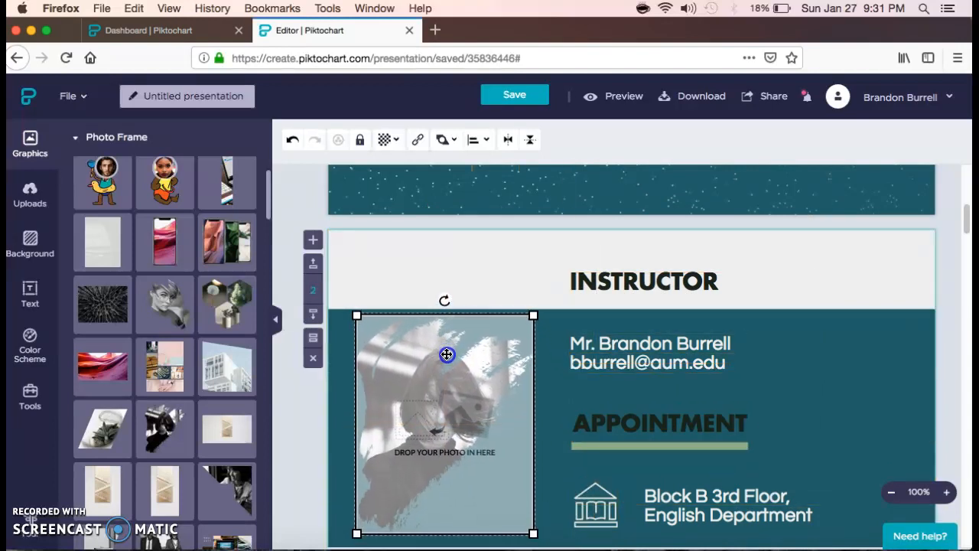
scroll(877, 334, down, 2)
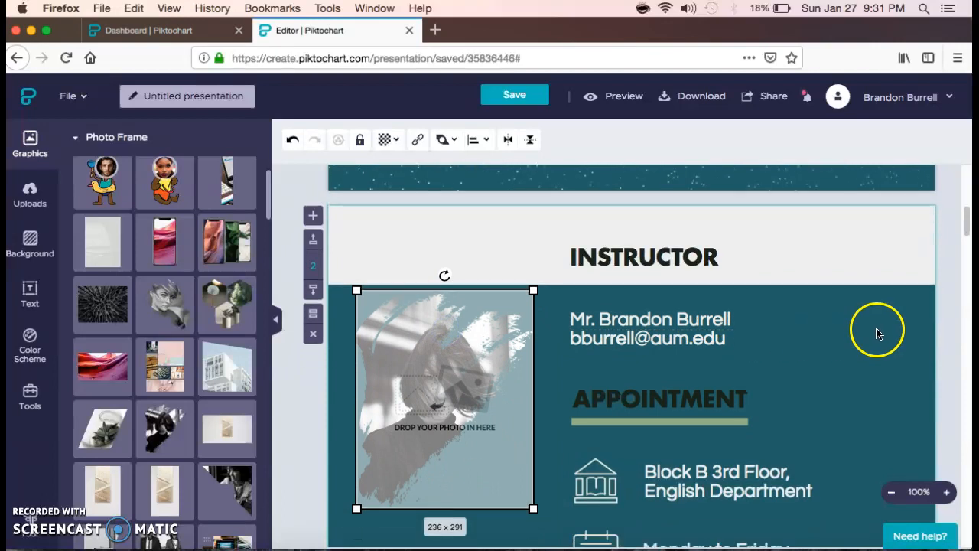
scroll(878, 334, down, 1)
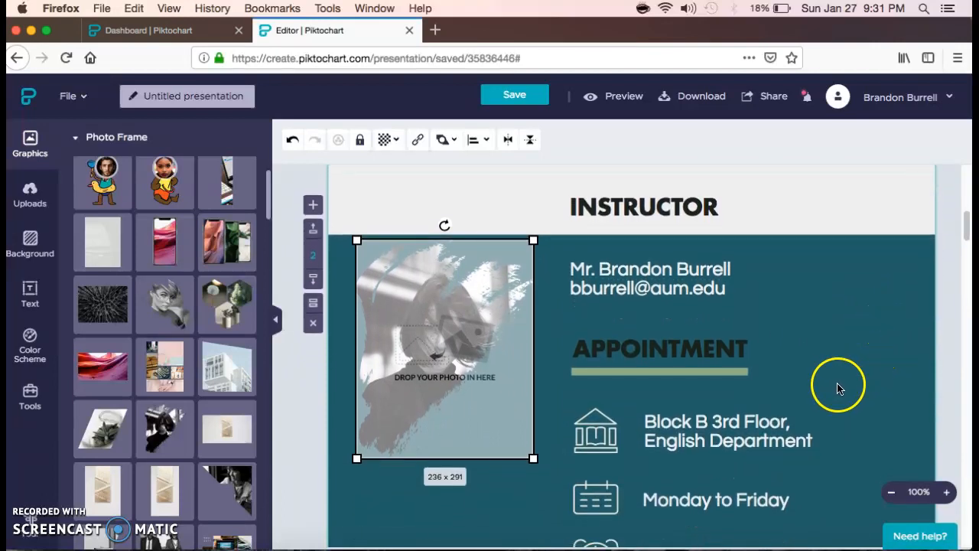
- Drop the instructor's uploaded photo from Uploads into the brush-stroke frame on the second slide
click(31, 200)
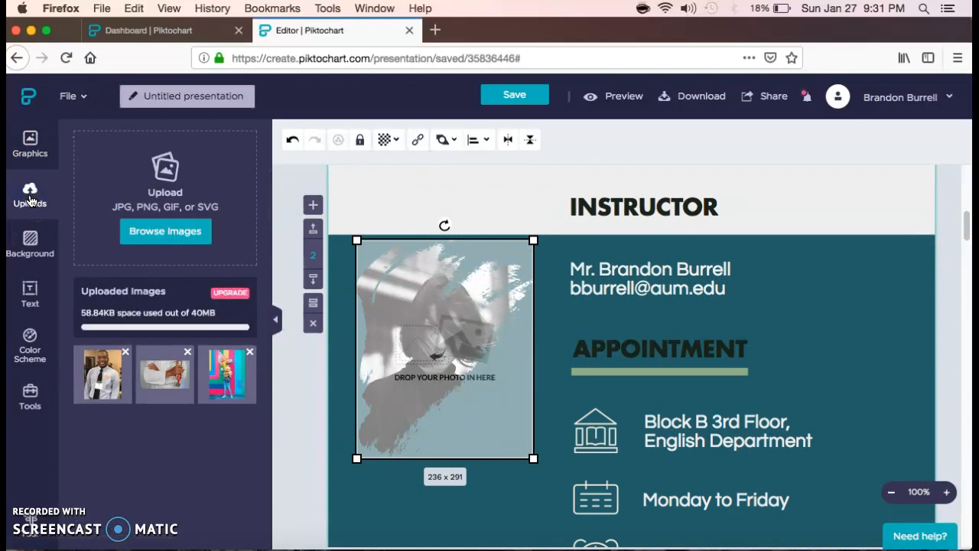
click(109, 378)
drag(108, 377, 388, 338)
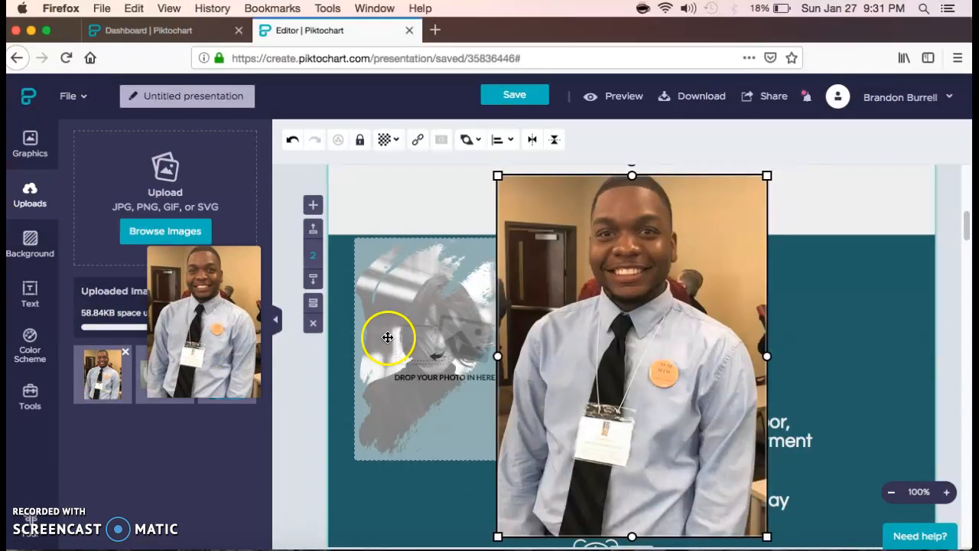
drag(680, 343, 521, 333)
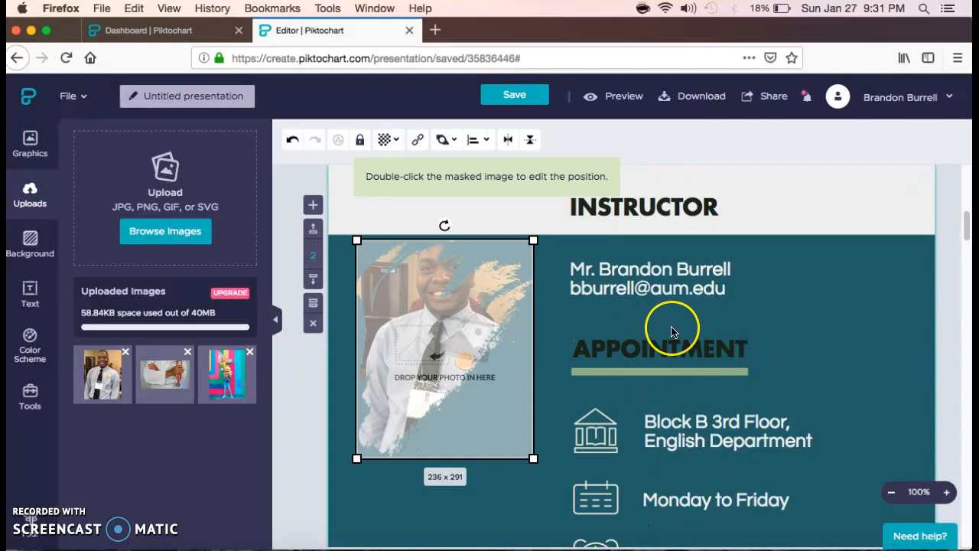
click(621, 327)
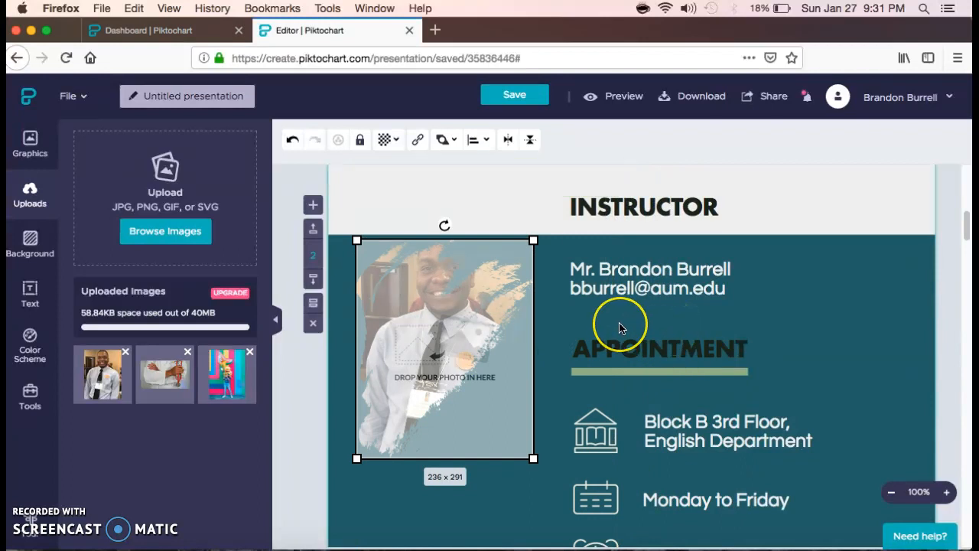
click(630, 328)
click(568, 340)
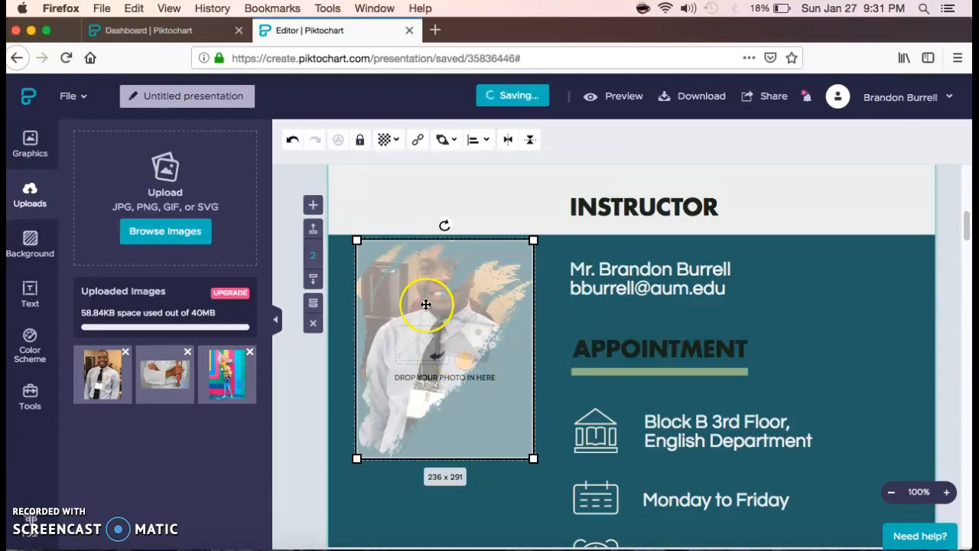
- Re-crop the framed photo, shifting it so the instructor's face shows inside the frame
double_click(450, 302)
click(447, 315)
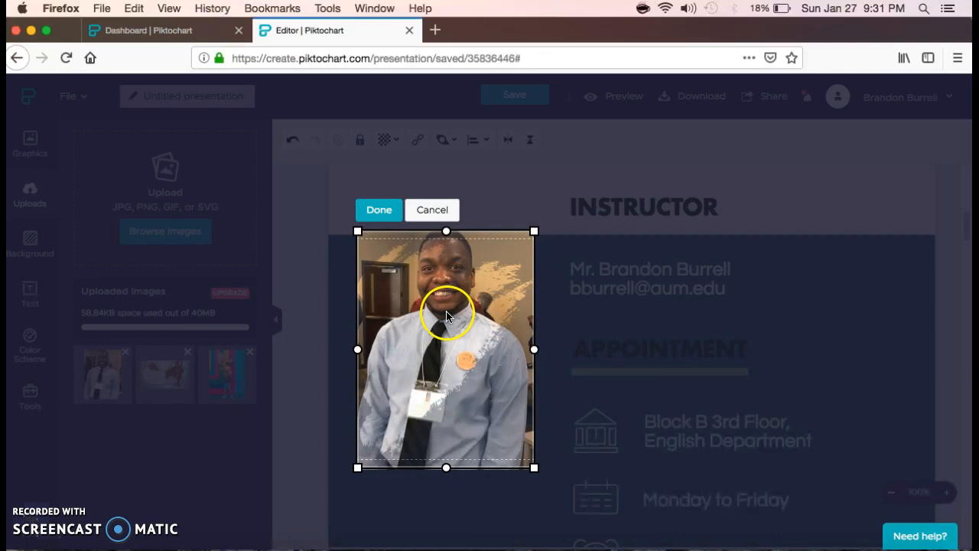
drag(448, 303, 420, 348)
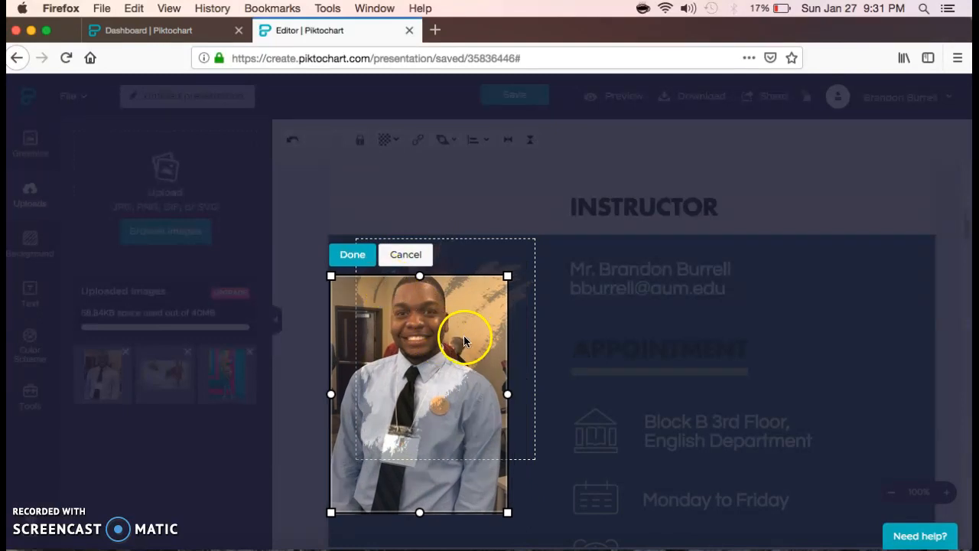
click(352, 255)
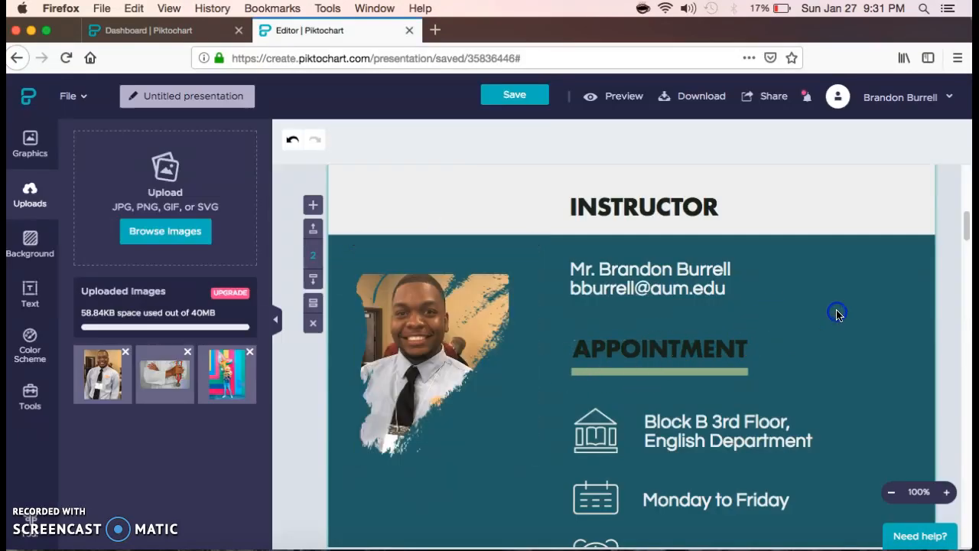
- On the skills slide, make the Critical Thinking label's text black
scroll(829, 343, down, 3)
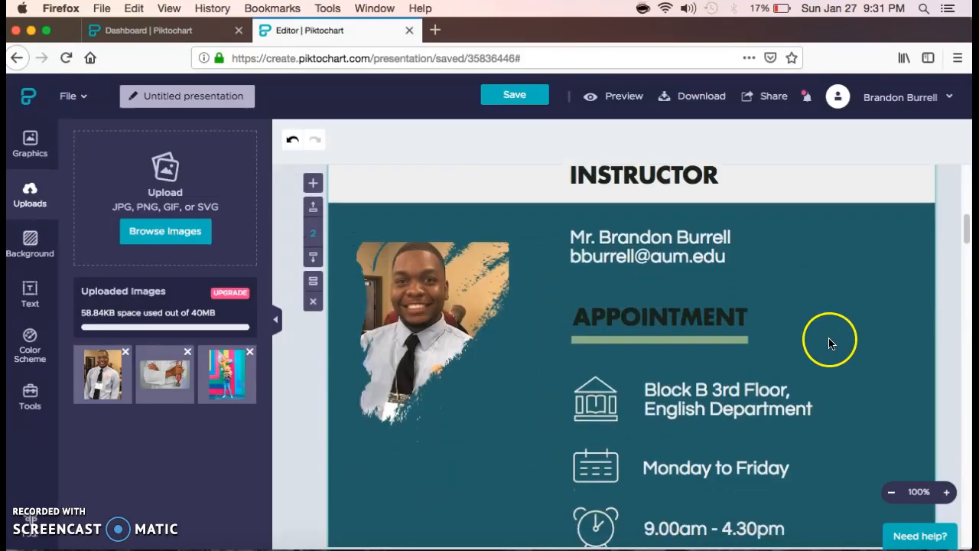
scroll(829, 343, down, 10)
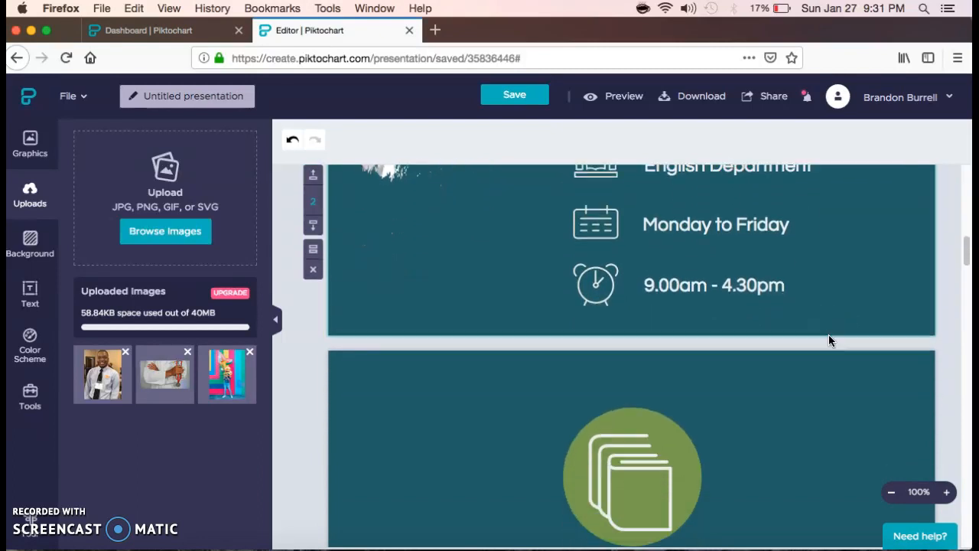
scroll(831, 340, down, 12)
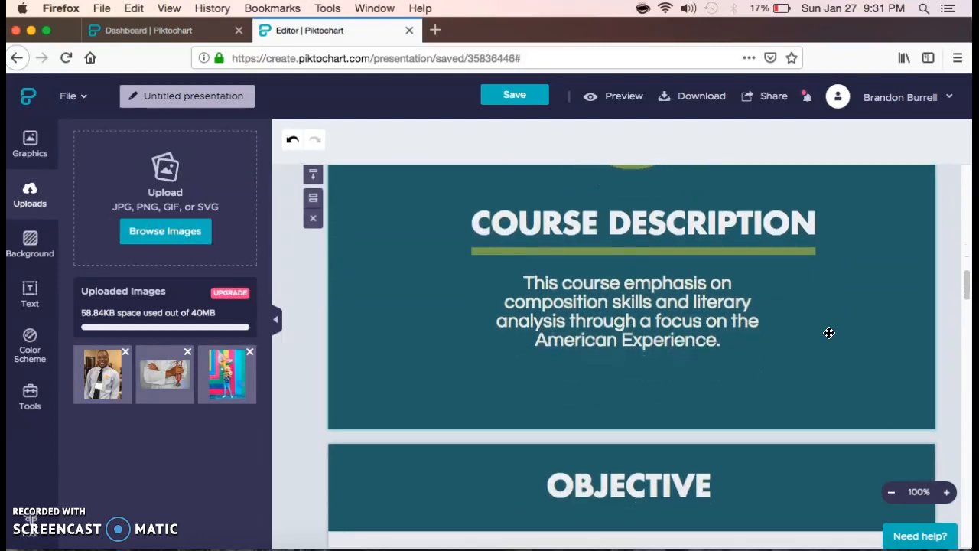
scroll(832, 336, down, 7)
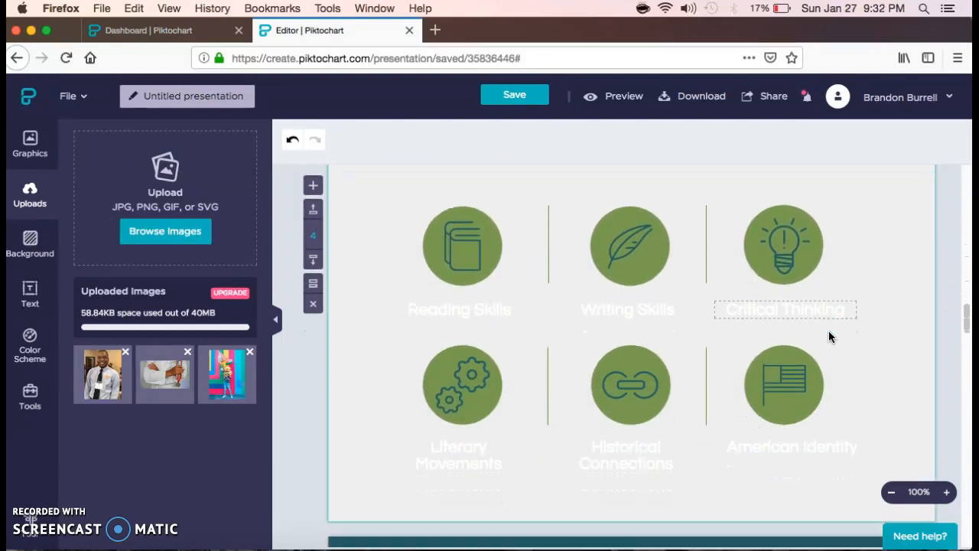
click(800, 277)
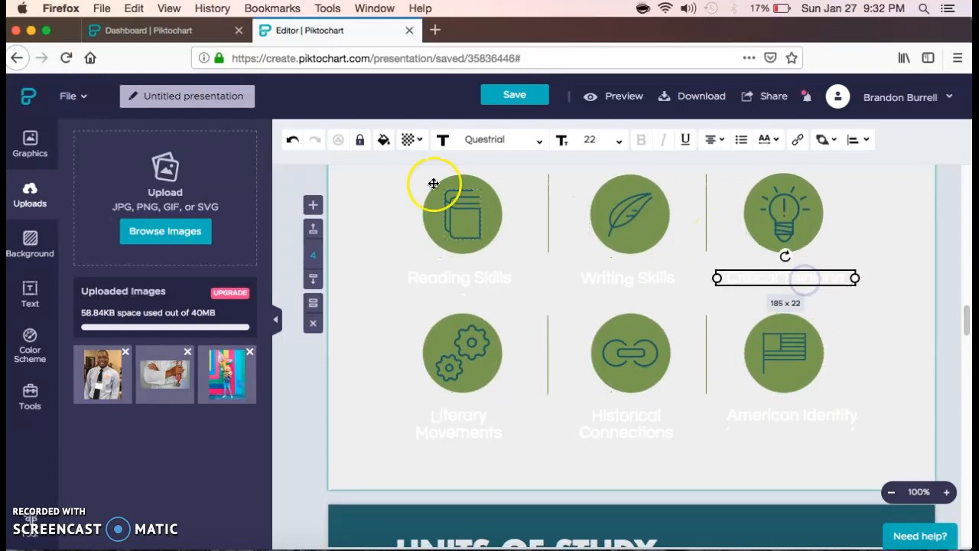
click(385, 141)
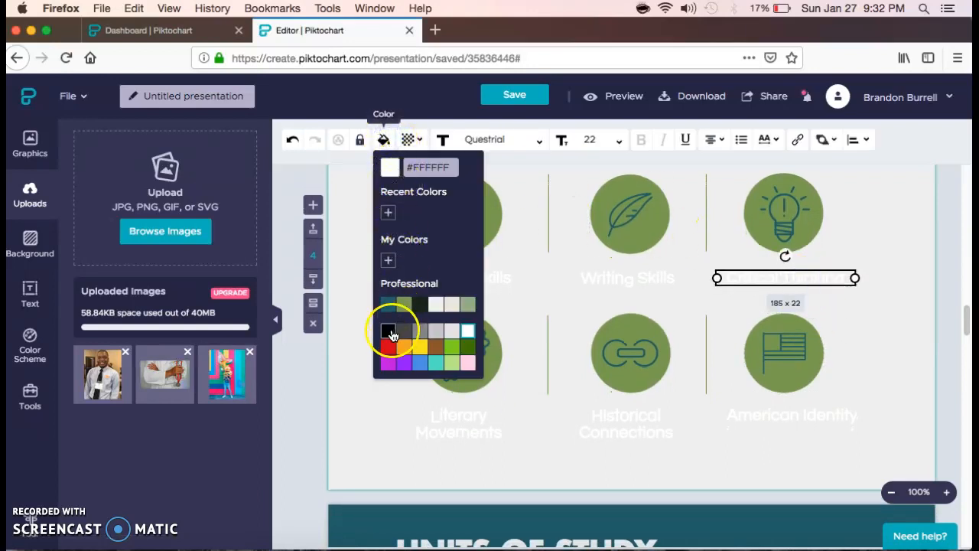
click(387, 330)
- Change the Writing Skills and Reading Skills labels from white to the dark #182418 swatch
click(620, 277)
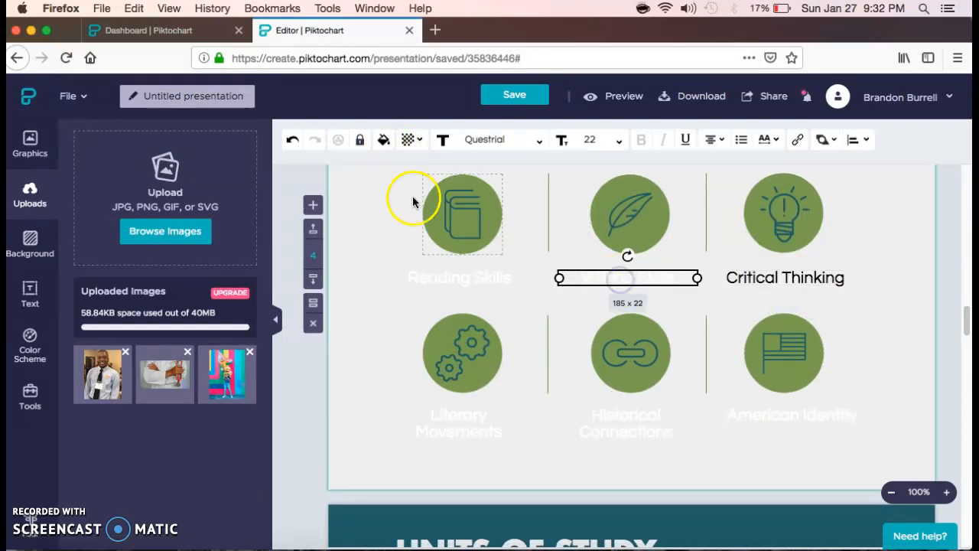
click(384, 140)
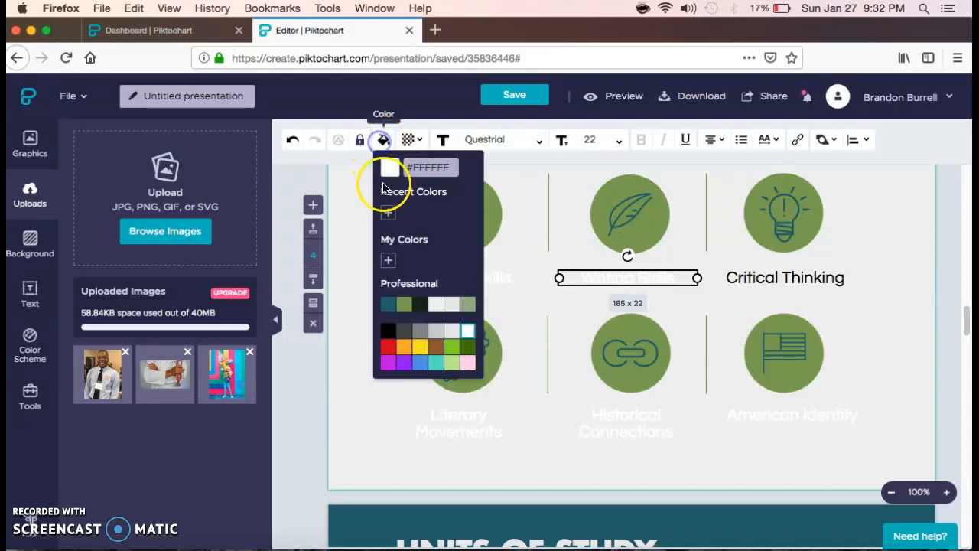
click(417, 306)
click(519, 282)
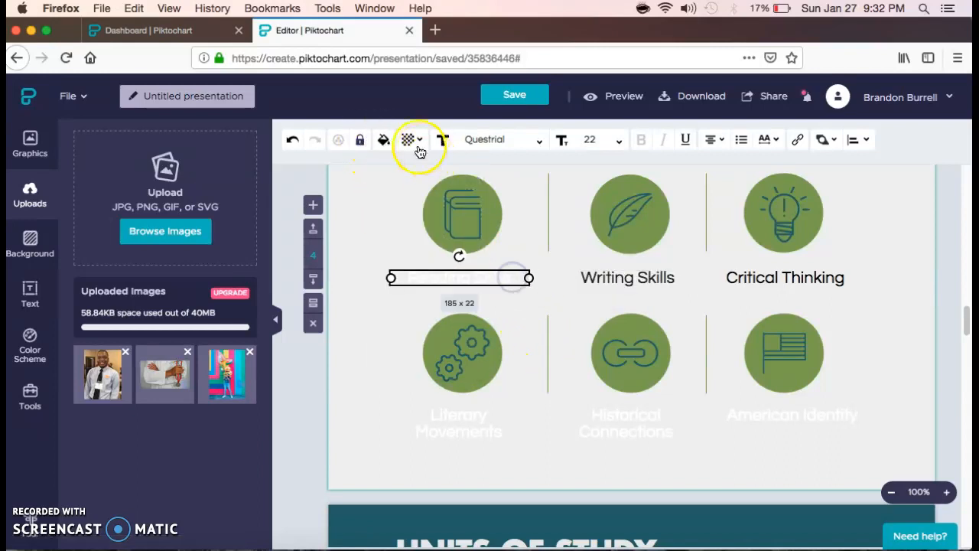
click(384, 141)
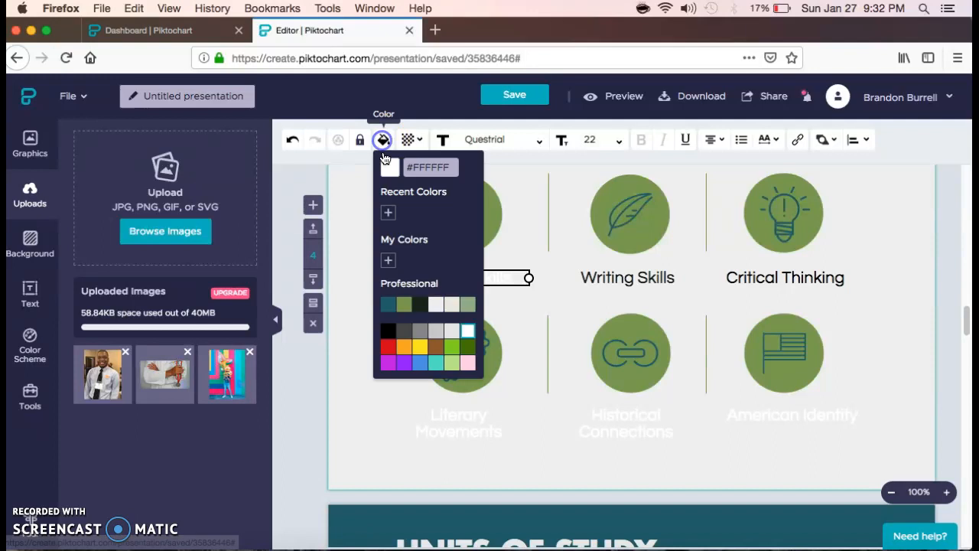
click(419, 306)
scroll(898, 306, down, 5)
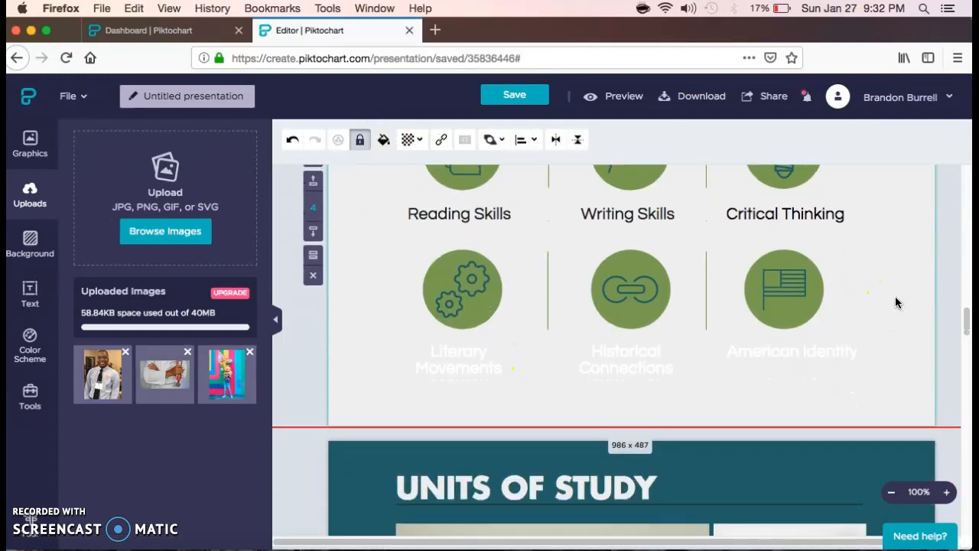
- Remove the Units of Study block for units 5–8, leaving the grading pie chart next
scroll(898, 303, down, 2)
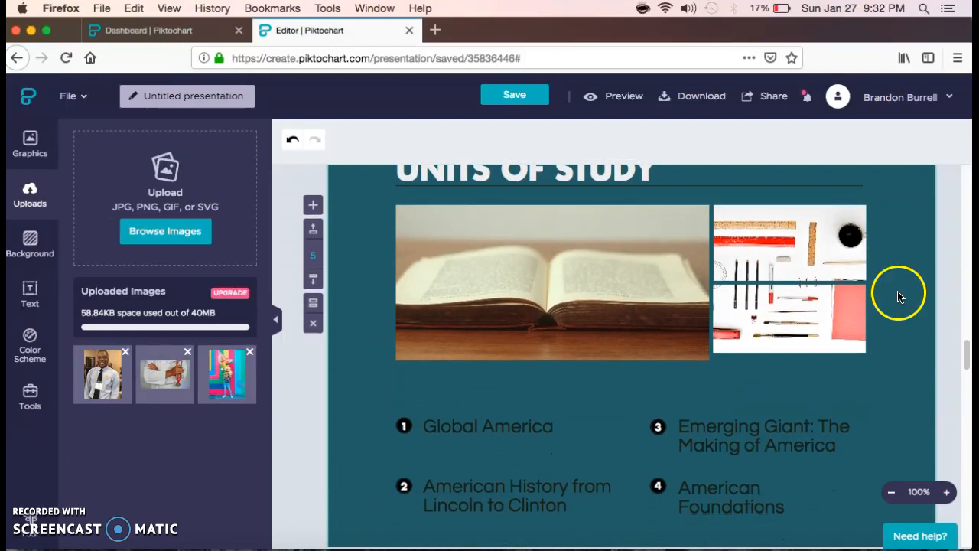
scroll(909, 299, down, 2)
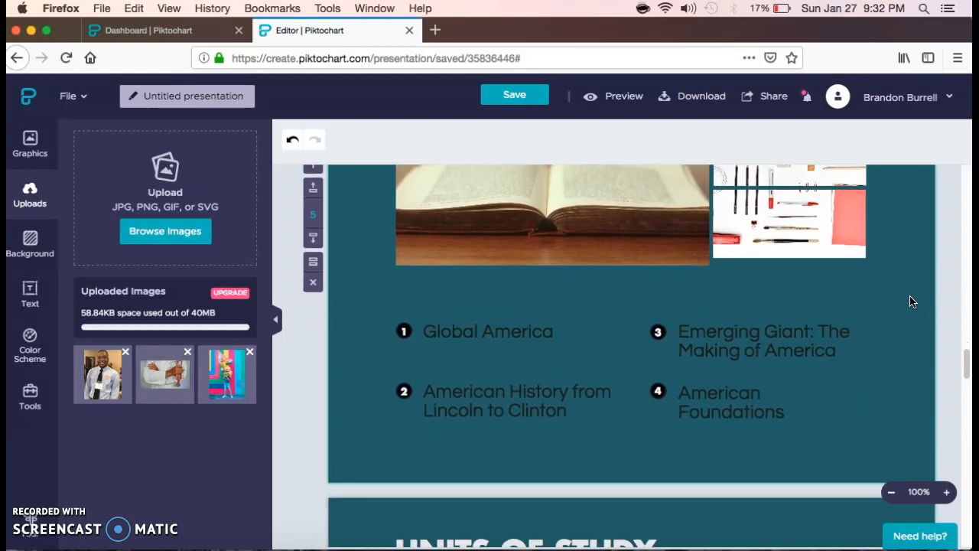
scroll(909, 301, down, 2)
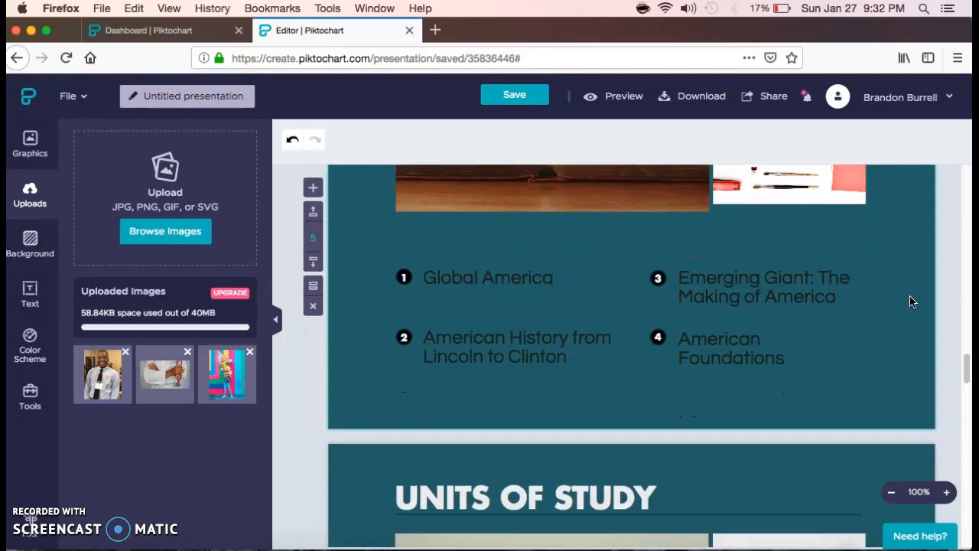
scroll(910, 302, down, 4)
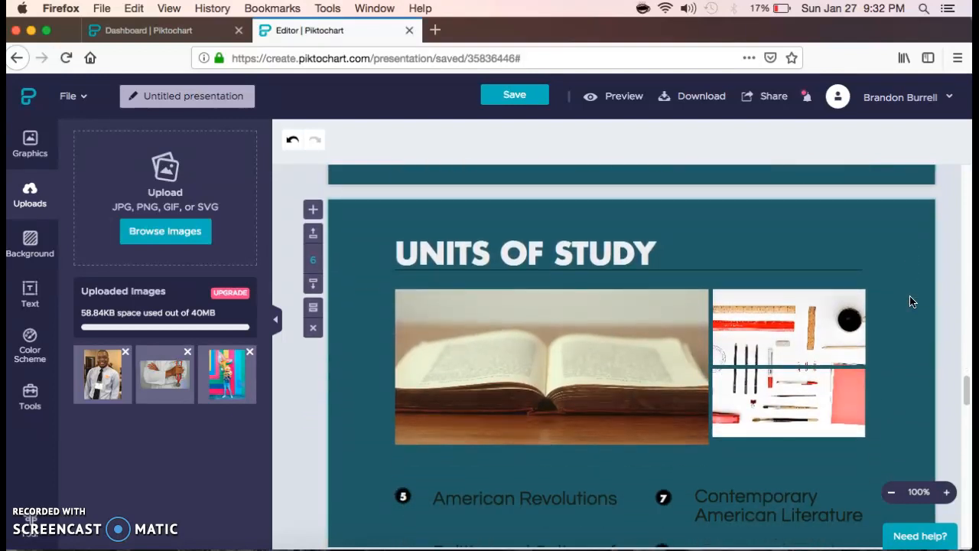
scroll(909, 302, down, 1)
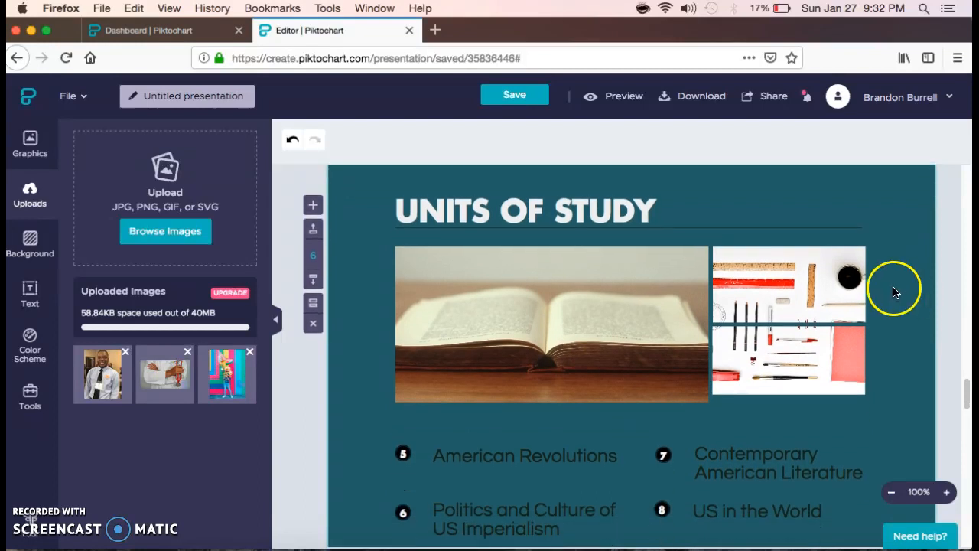
scroll(894, 290, down, 1)
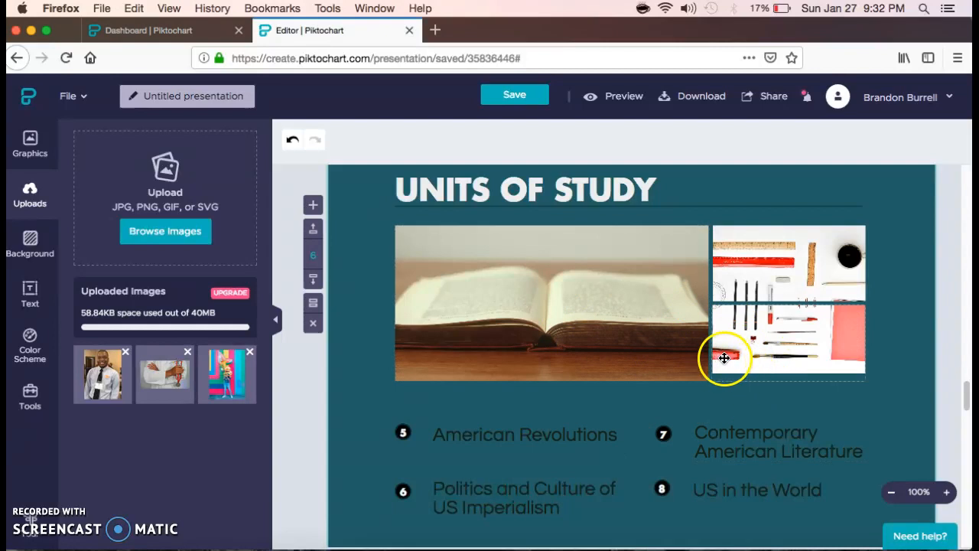
scroll(734, 352, down, 1)
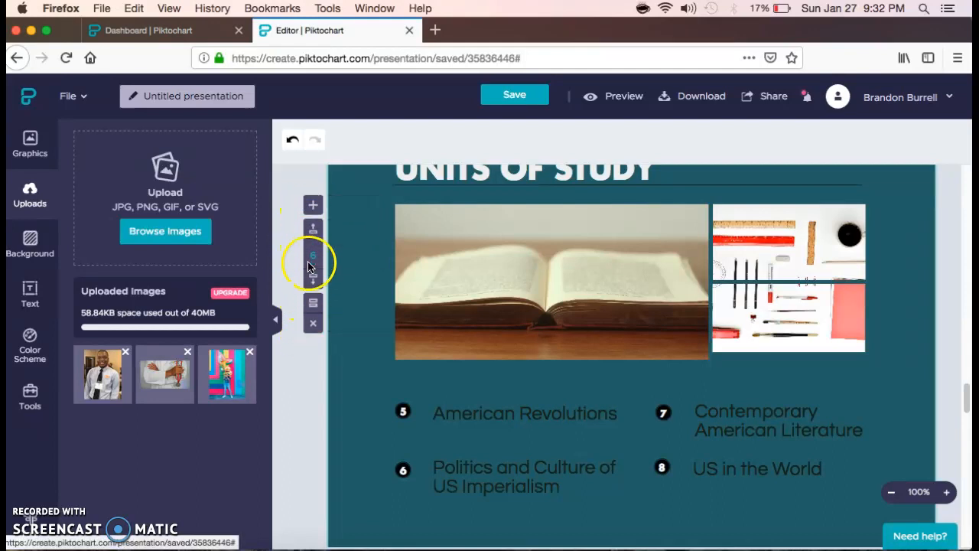
click(312, 328)
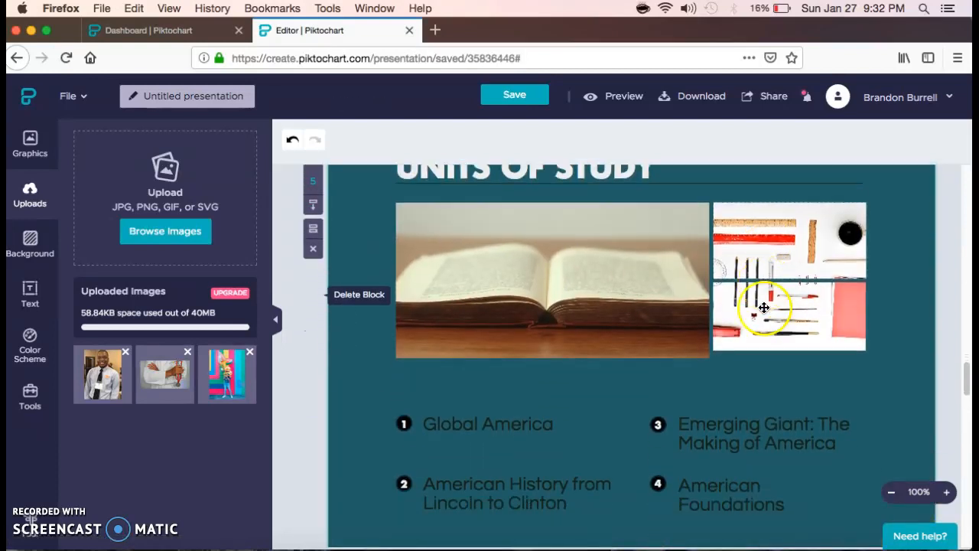
scroll(764, 307, down, 10)
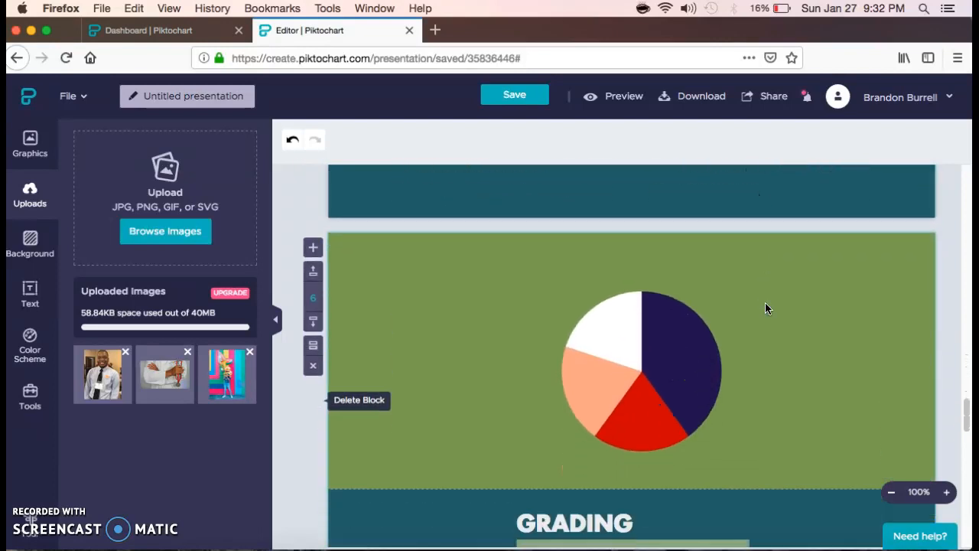
scroll(765, 302, down, 5)
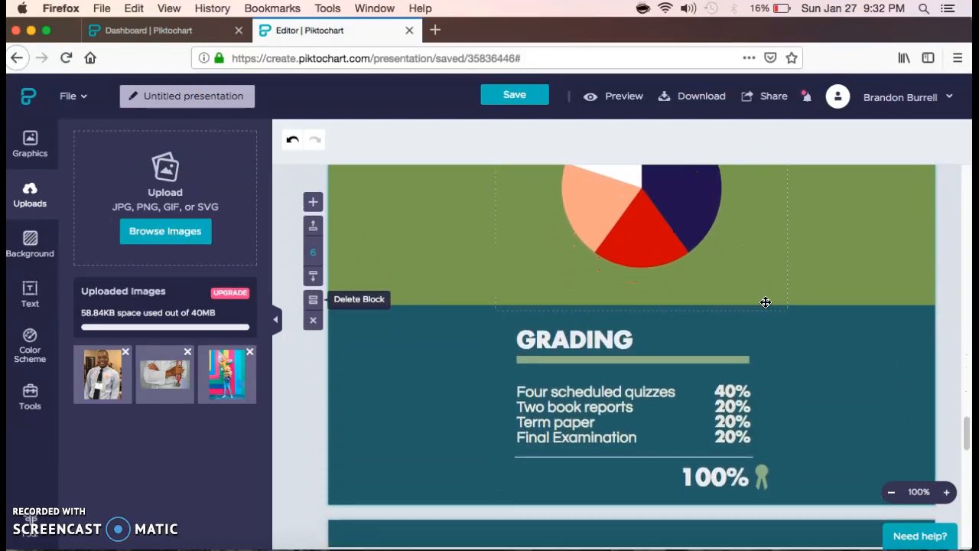
scroll(765, 302, down, 8)
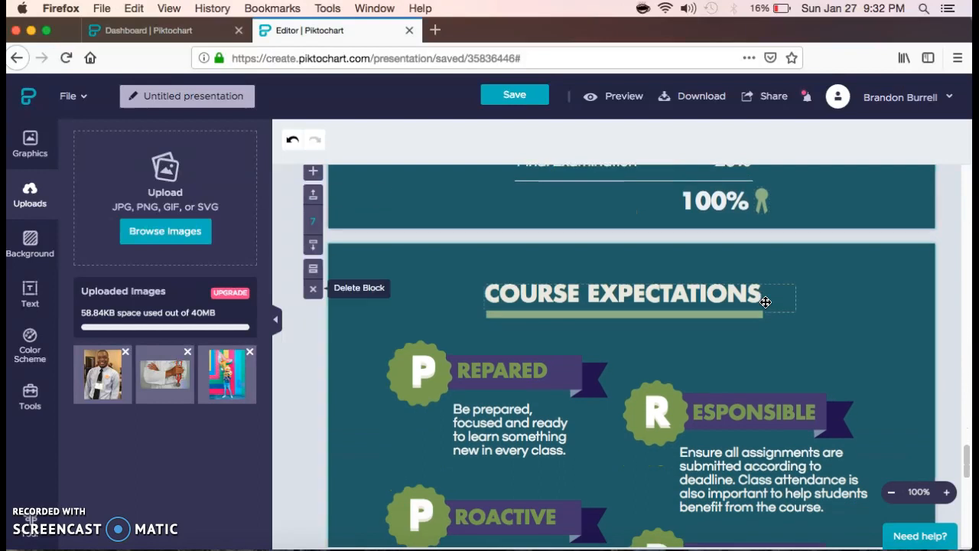
scroll(765, 303, down, 10)
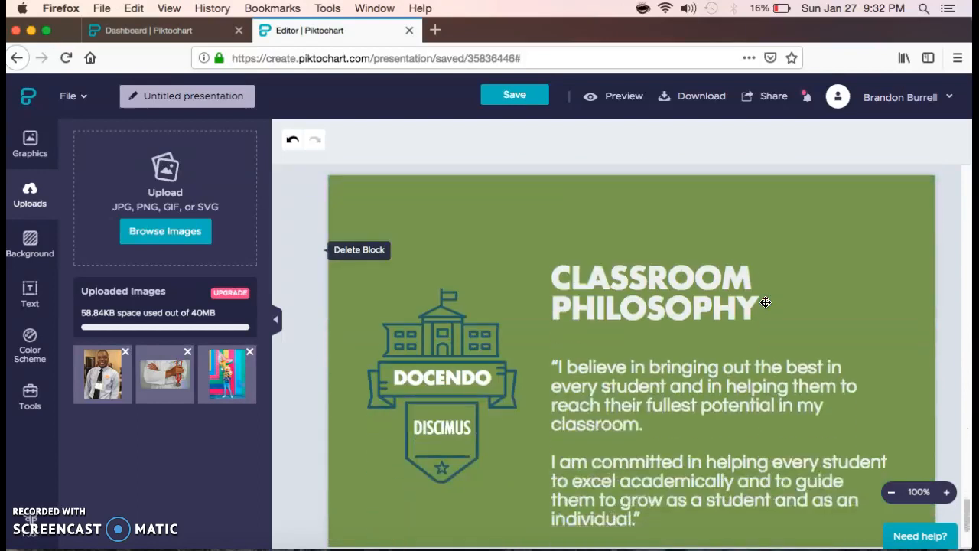
scroll(765, 302, down, 5)
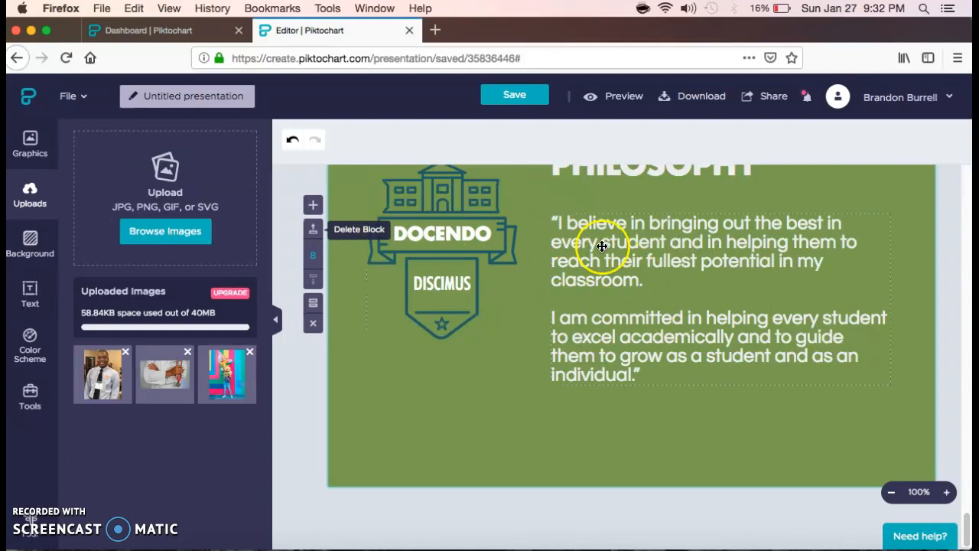
- Replace the 'Untitled presentation' title with 'English syllabus' and save
click(194, 96)
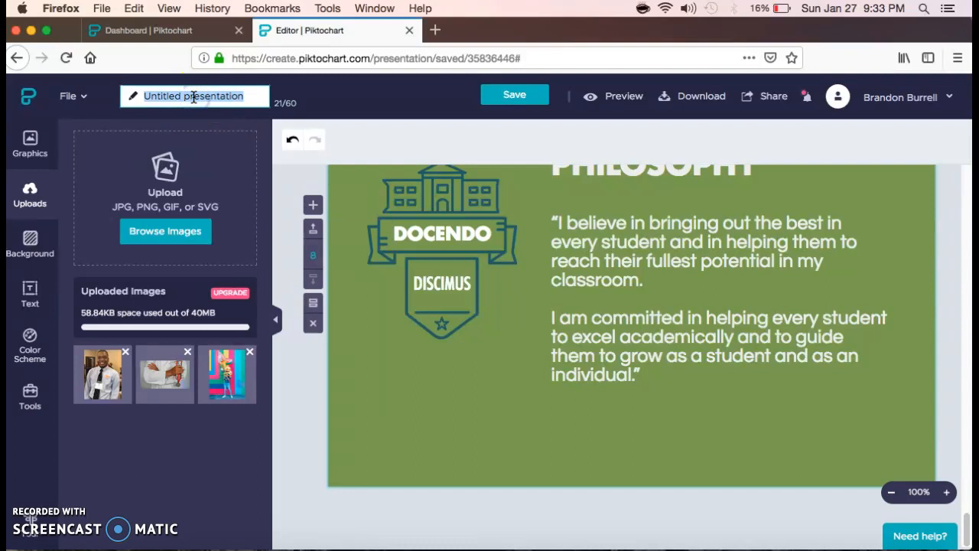
text(English syllabus)
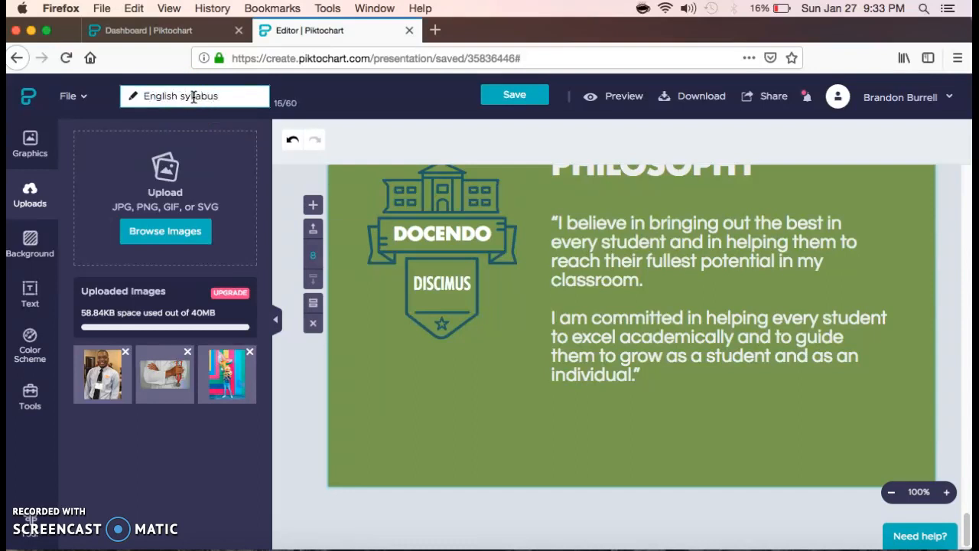
click(516, 98)
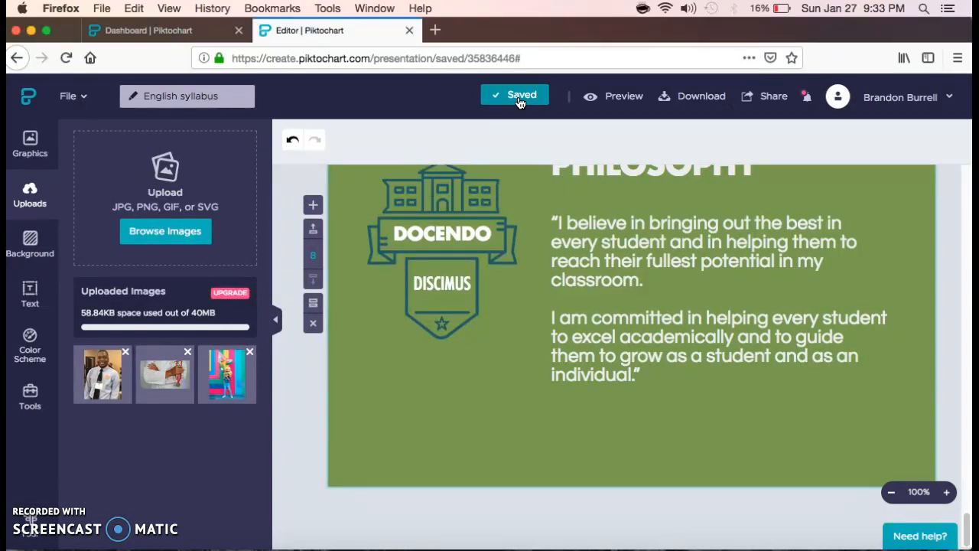
click(621, 104)
scroll(872, 290, up, 8)
scroll(871, 290, up, 20)
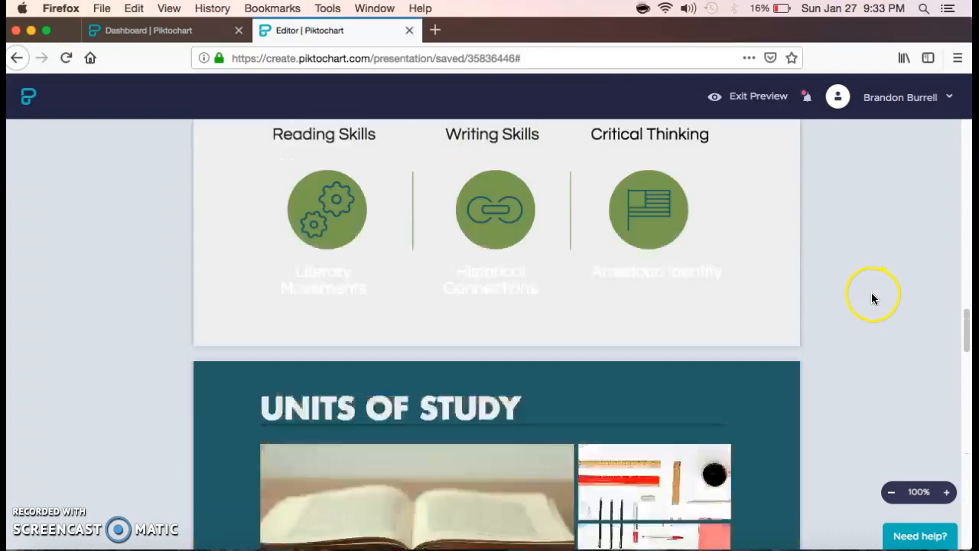
scroll(872, 297, up, 15)
scroll(872, 297, up, 15)
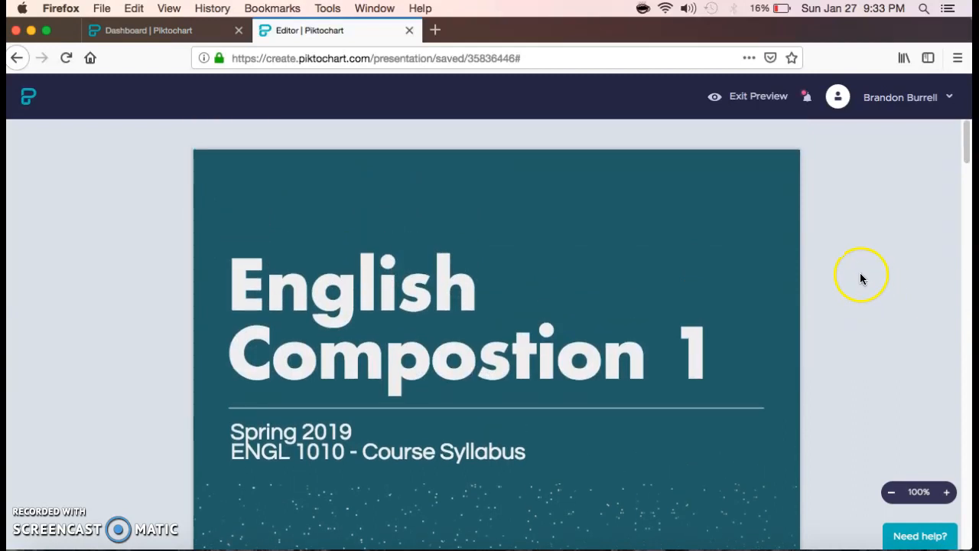
click(764, 103)
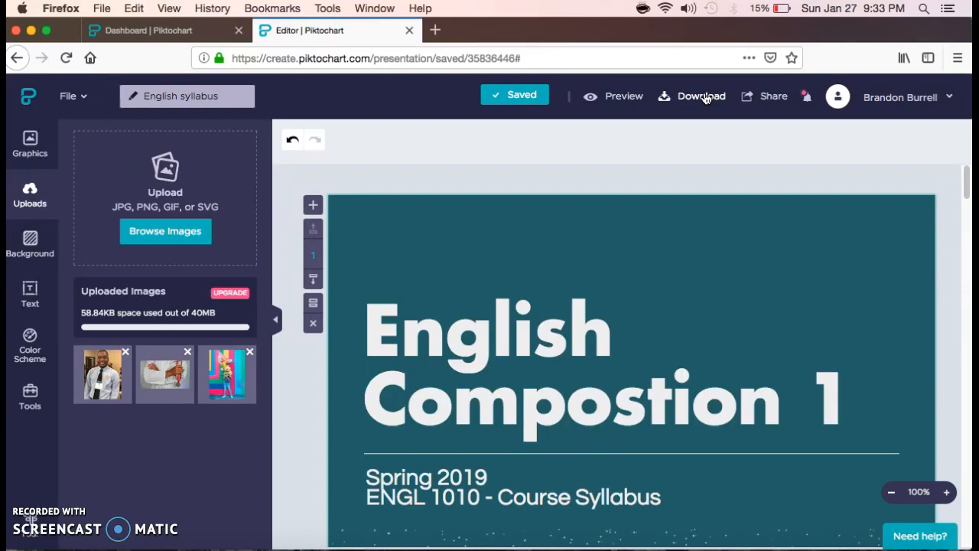
- Publish the presentation under the english-syllabus link, then close the Share dialog
click(772, 100)
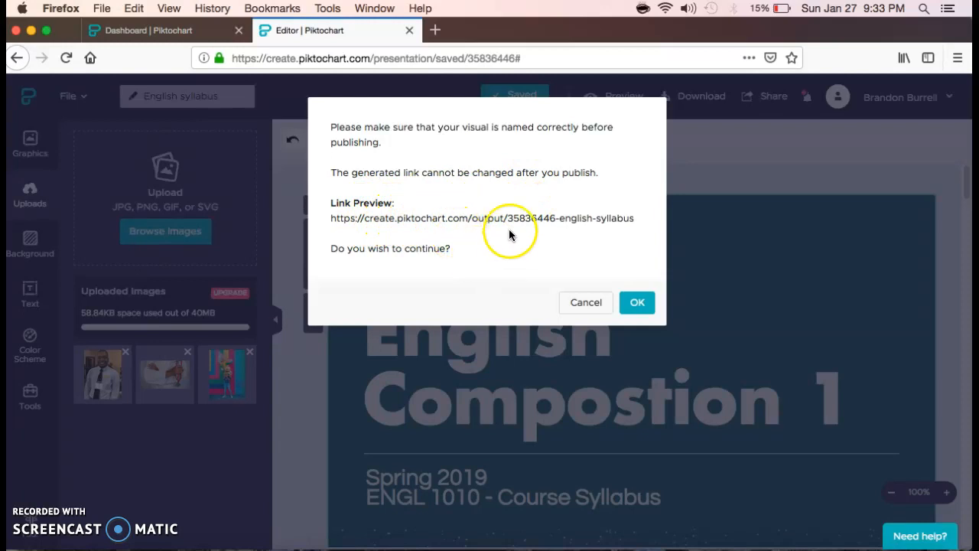
click(636, 304)
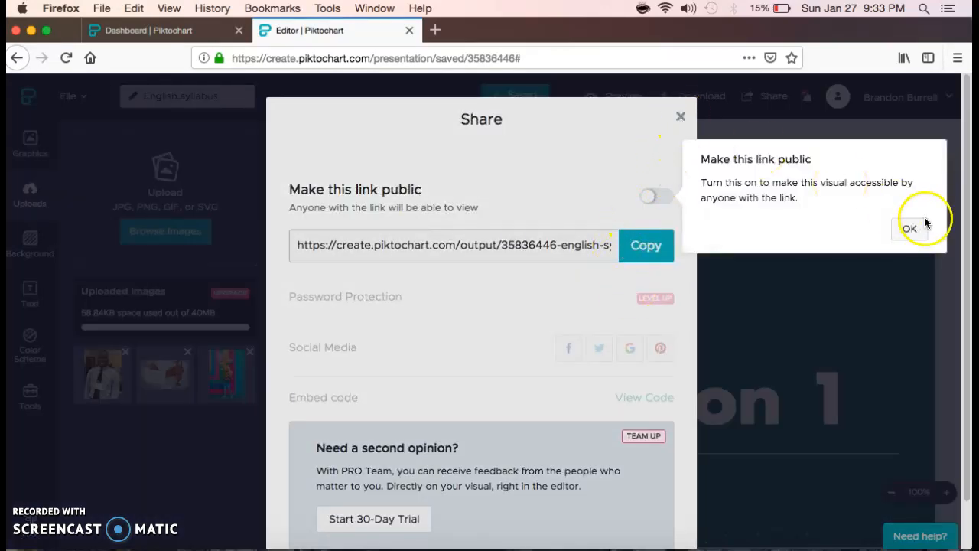
click(912, 227)
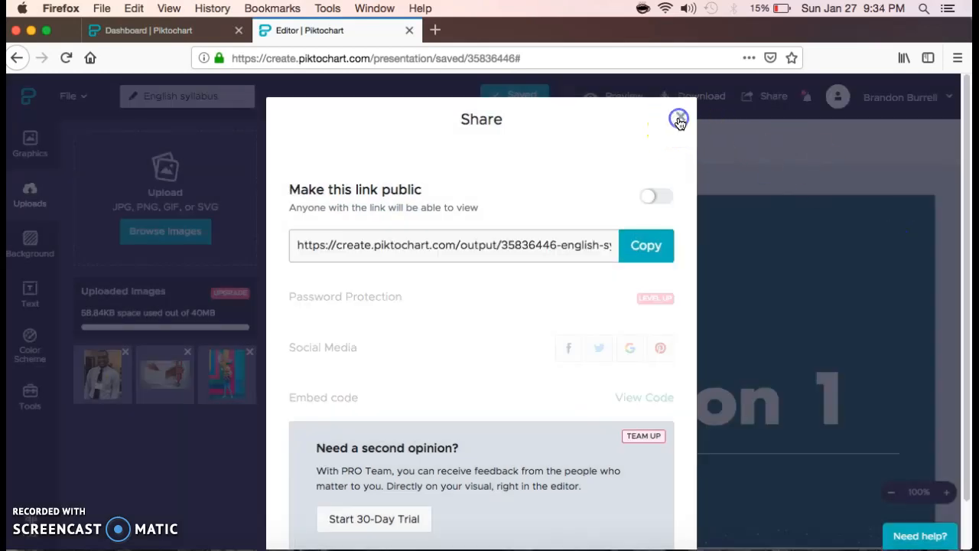
click(679, 119)
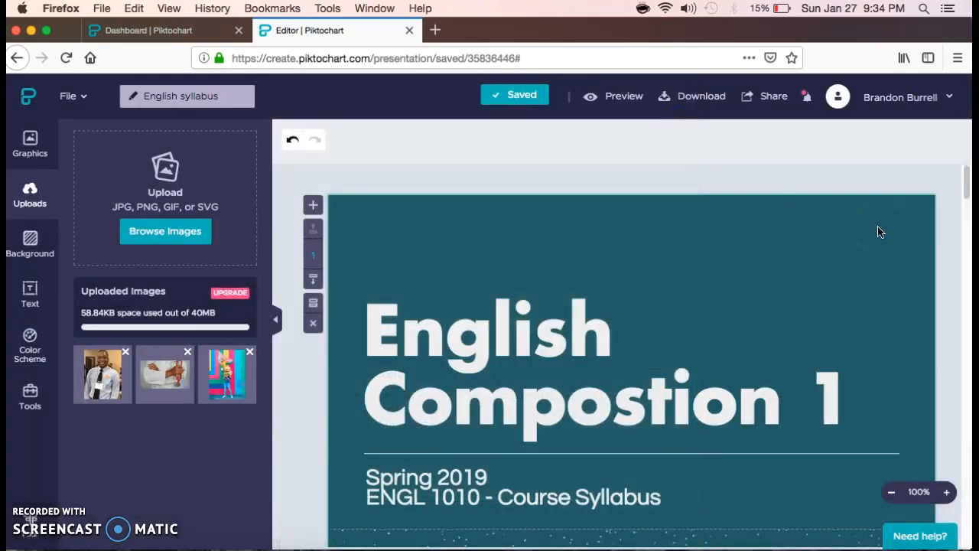